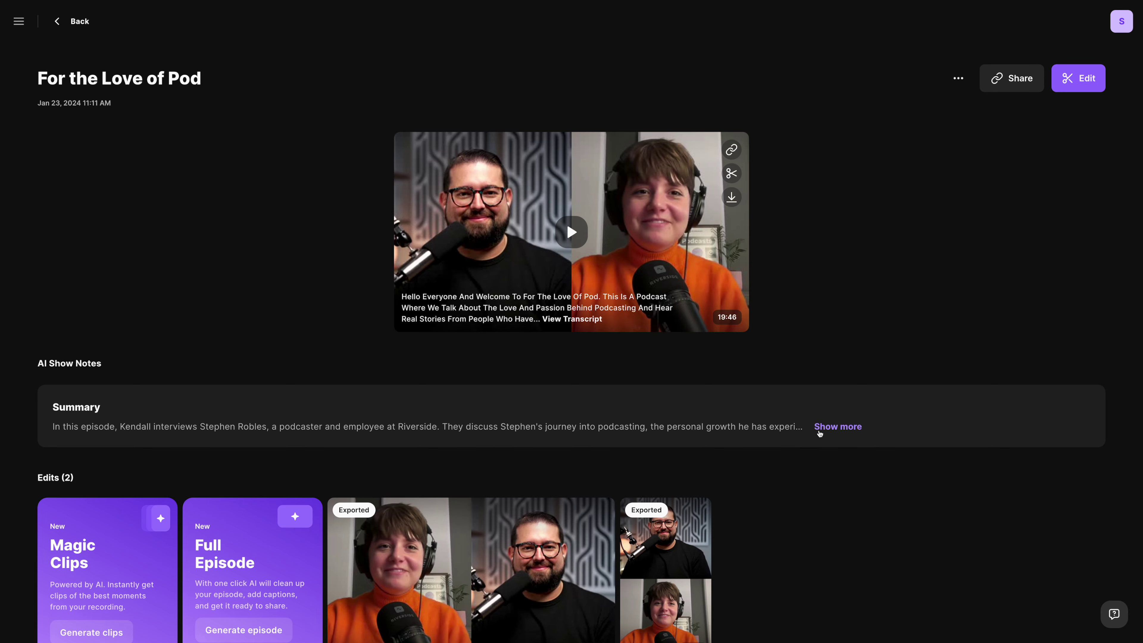
In the editor, move the 46.66s clip ahead of the Lessons Learned chapter.
click(825, 426)
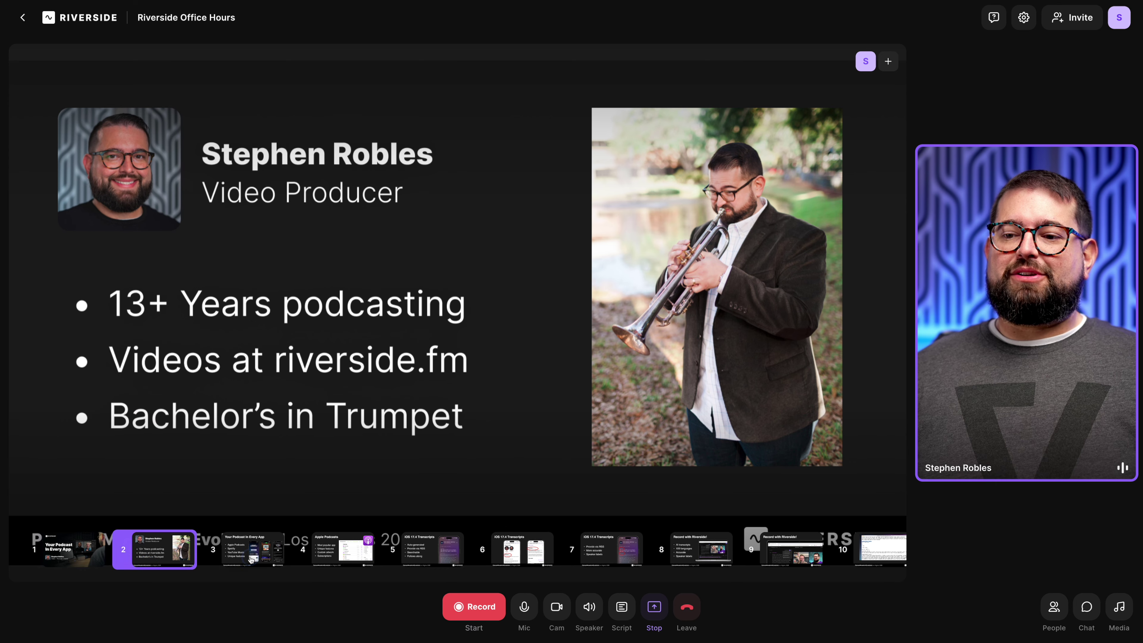
click(358, 553)
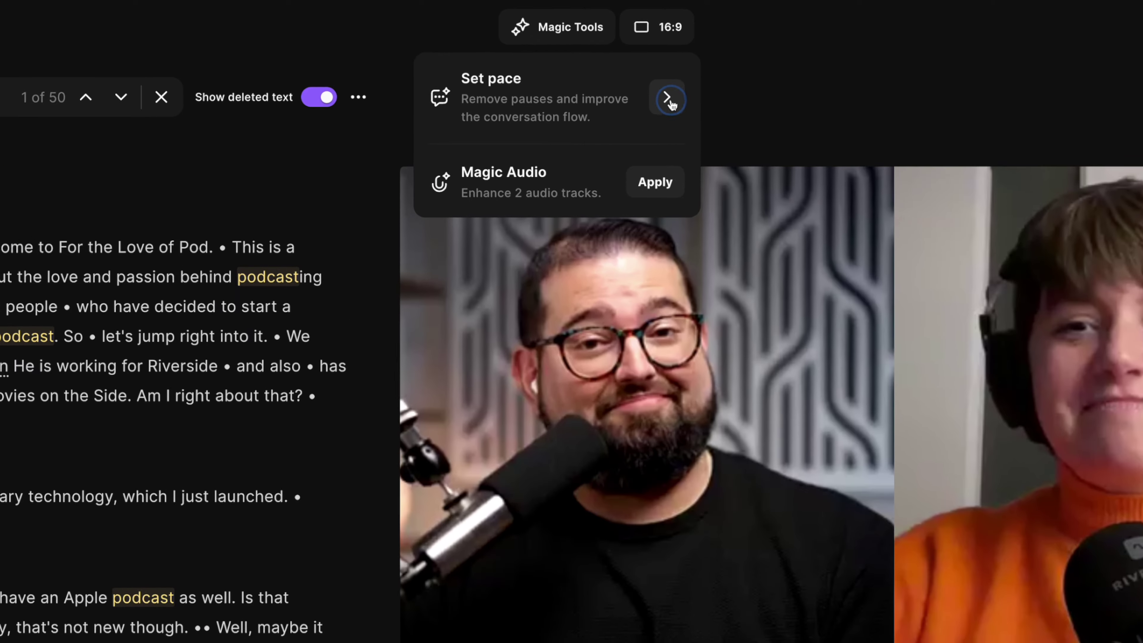
click(615, 59)
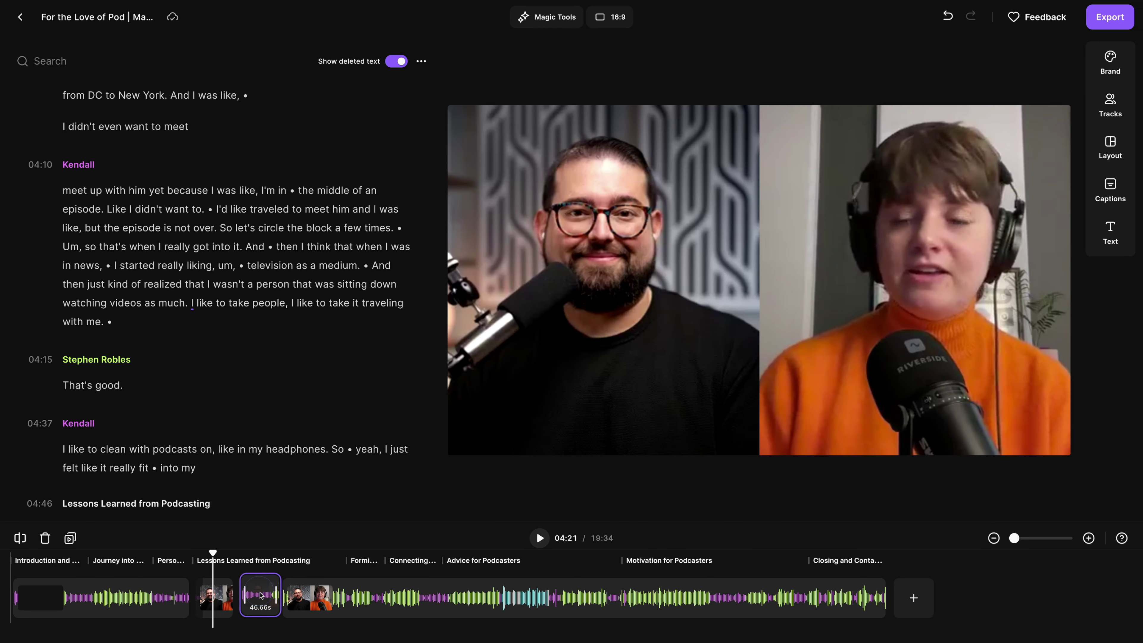
drag(256, 596, 209, 599)
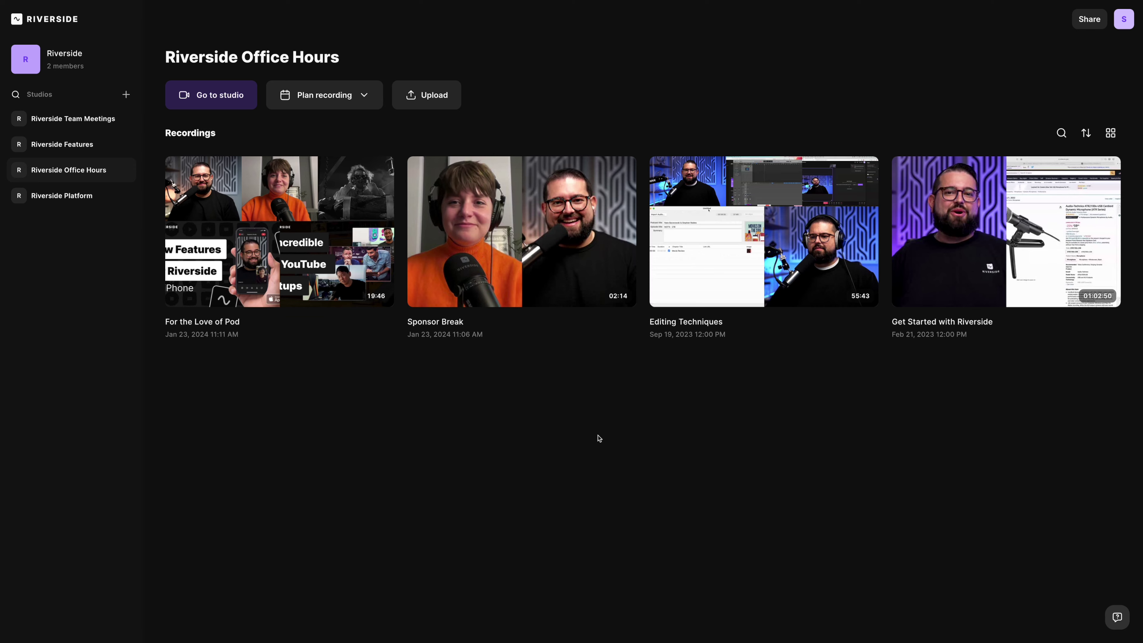
Enter the Riverside Office Hours studio, dismiss the RØDECaster warning and confirm headphones are used.
click(223, 104)
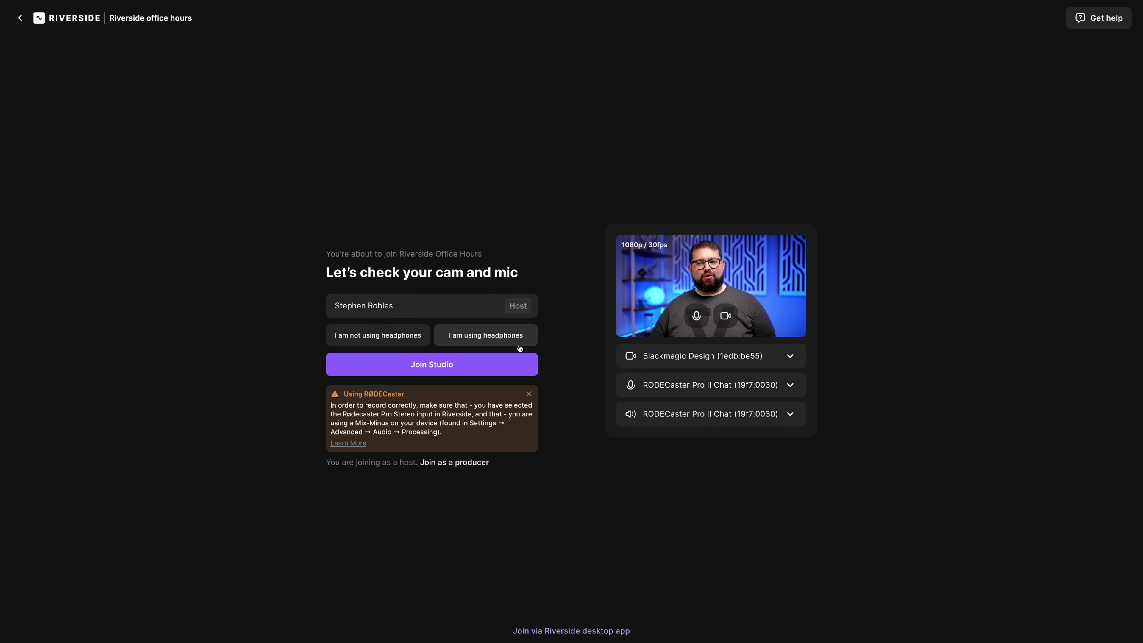
click(529, 396)
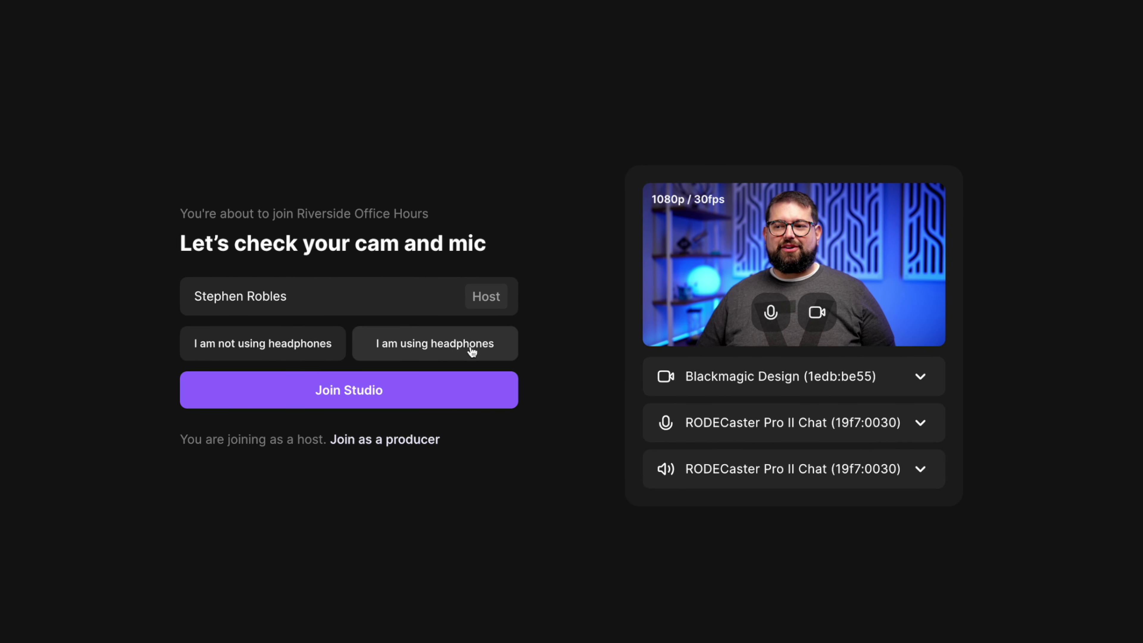
click(471, 351)
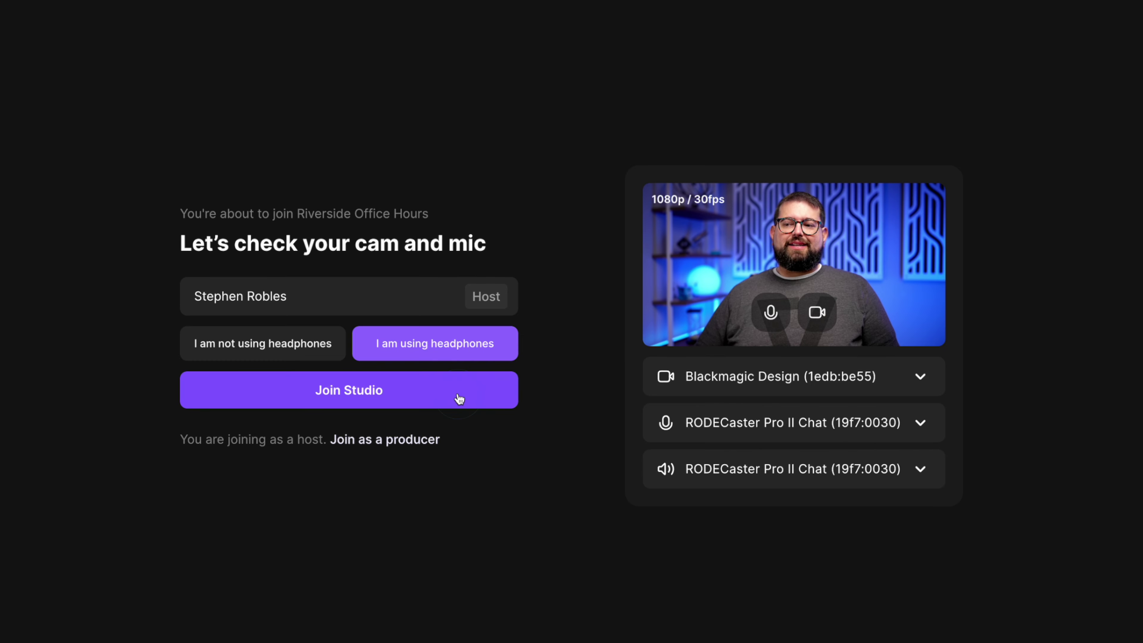
Join the studio and paste the podcast audio-versus-content-quality script into the Script panel.
click(459, 398)
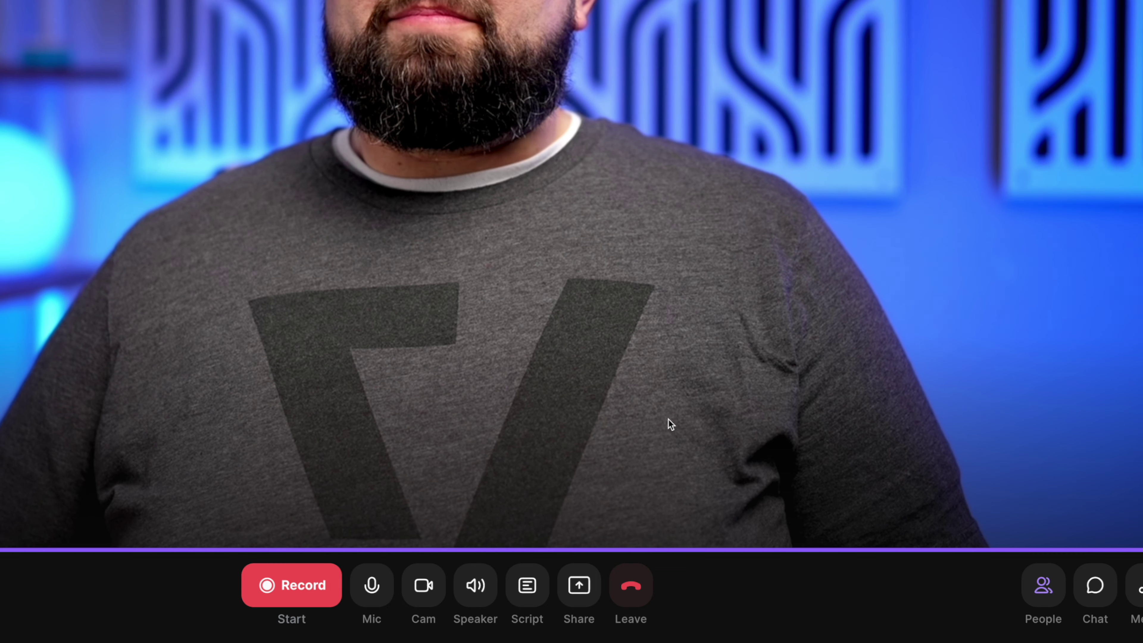
click(522, 586)
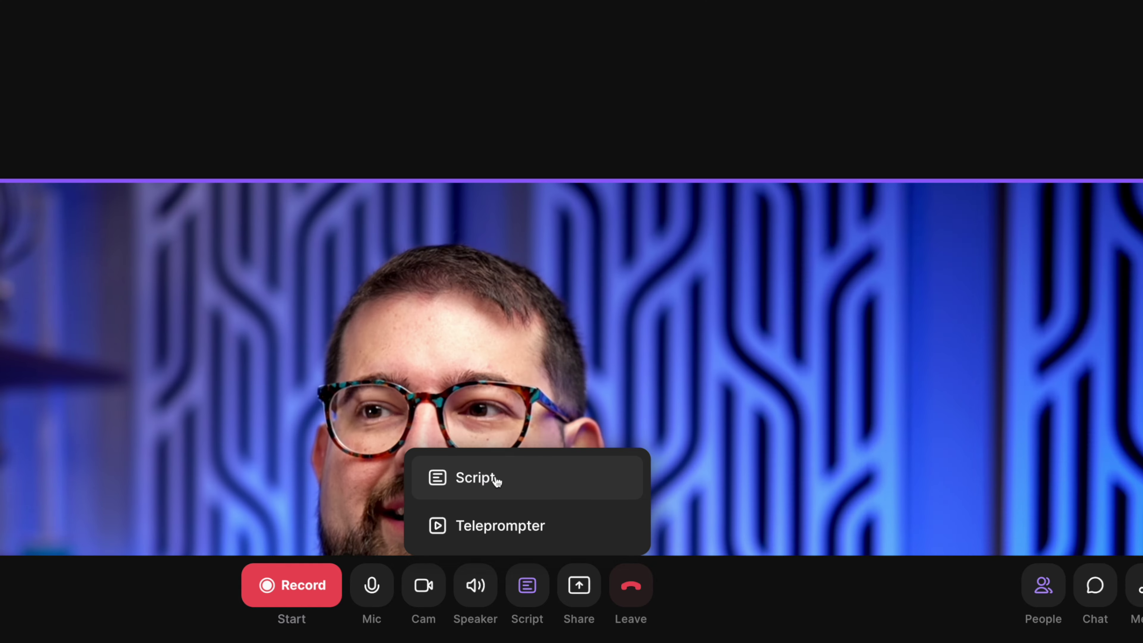
click(495, 479)
key(super+v)
scroll(376, 110, up, 20)
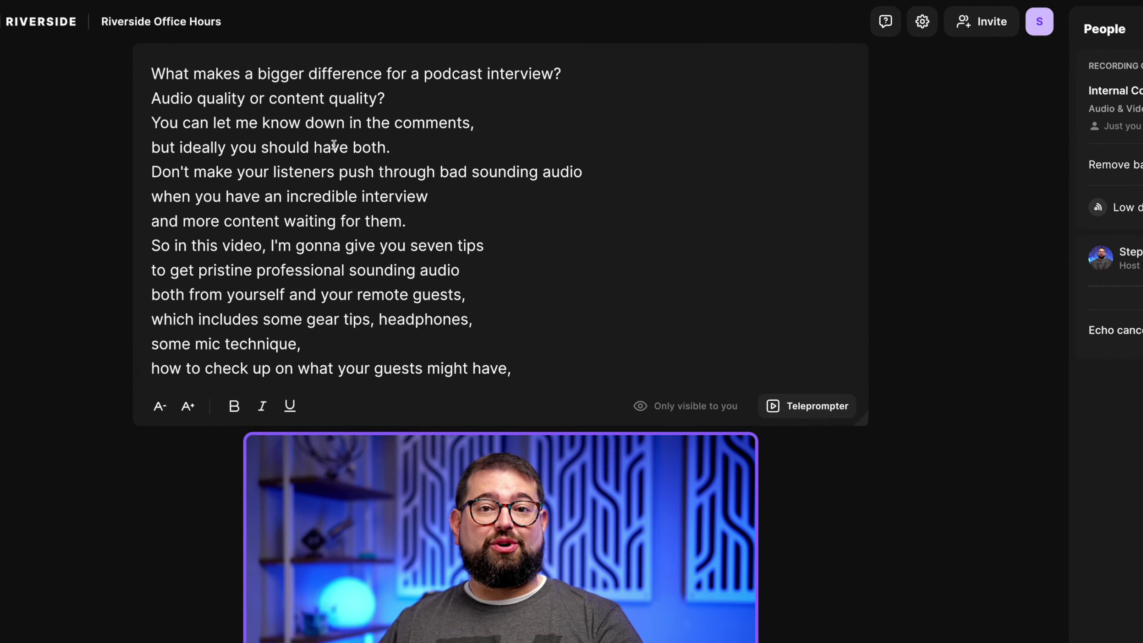
Resize the script text (A+ once, A- twice) and show it as a teleprompter.
click(208, 331)
click(208, 331)
click(185, 331)
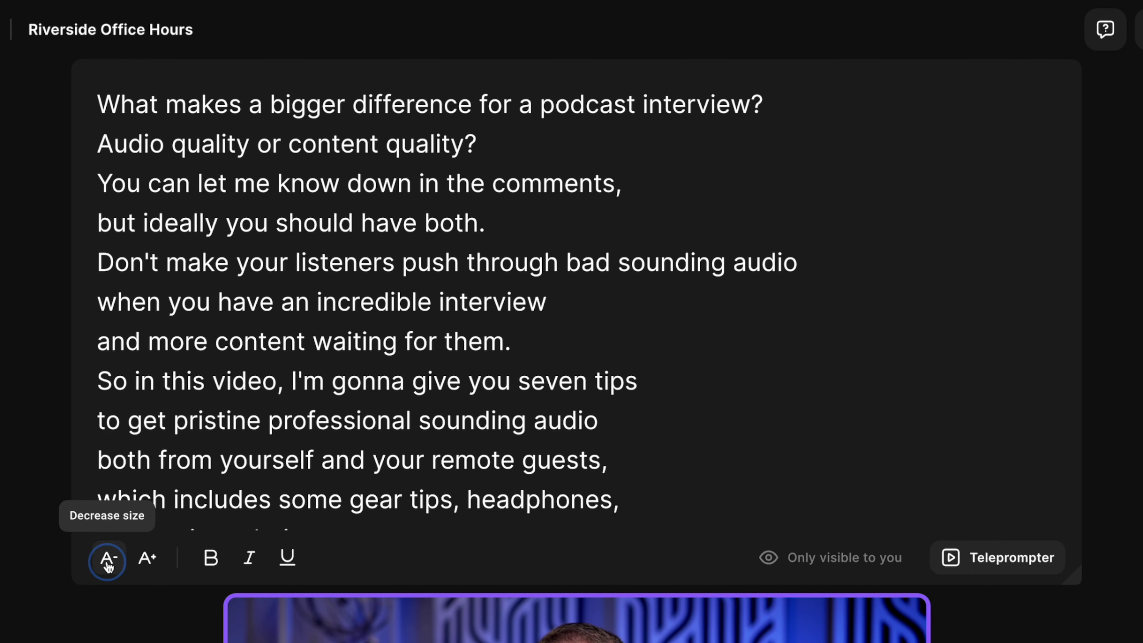
click(108, 563)
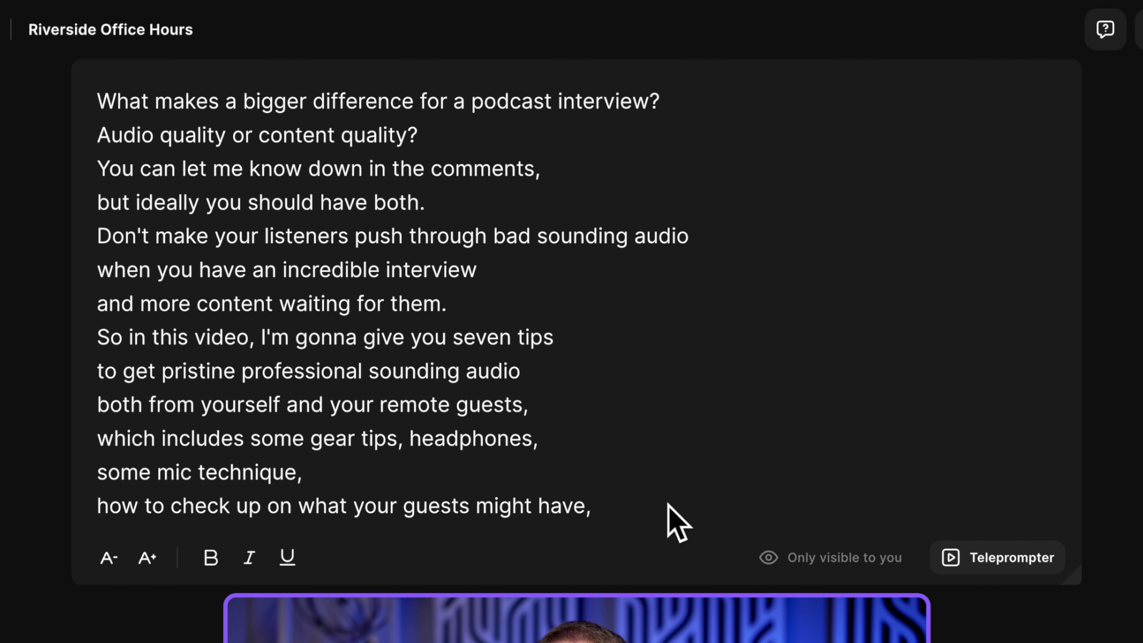
click(1000, 561)
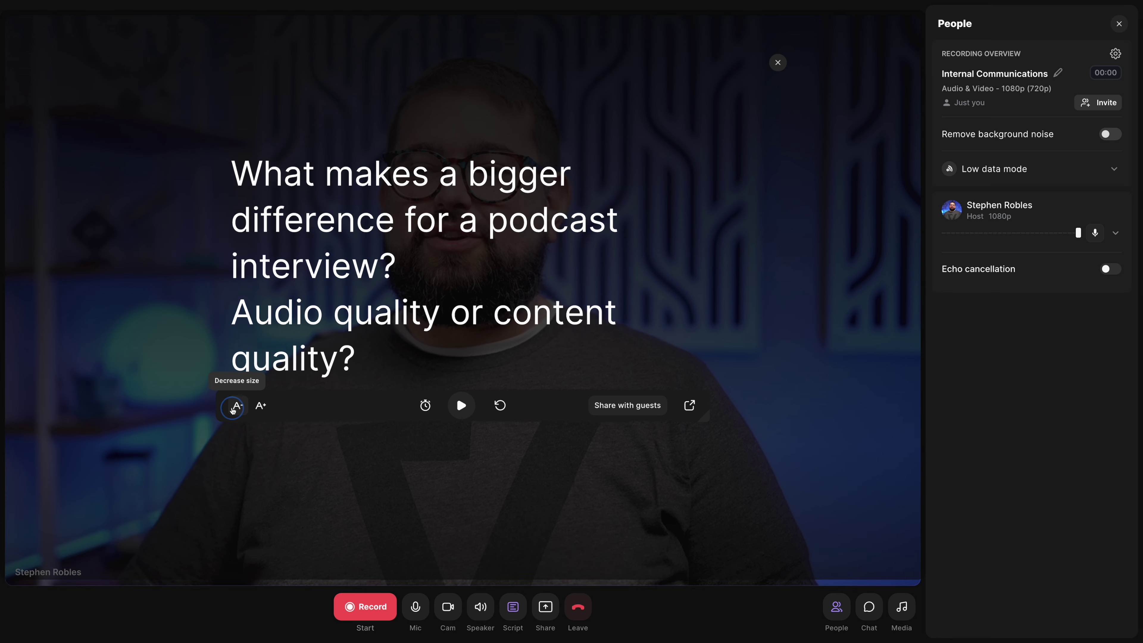
Shrink the teleprompter text one size and play it to scroll through the script.
click(238, 405)
click(461, 405)
mouse_move(355, 406)
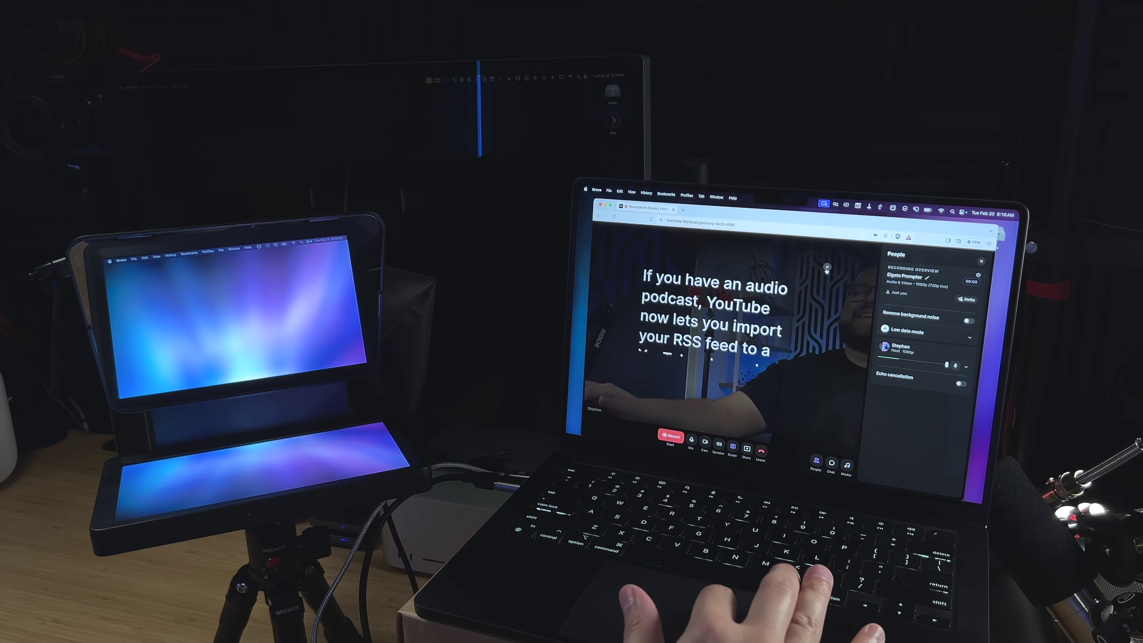
Close the teleprompter overlay, move the studio window to the prompter display, and close People.
click(827, 269)
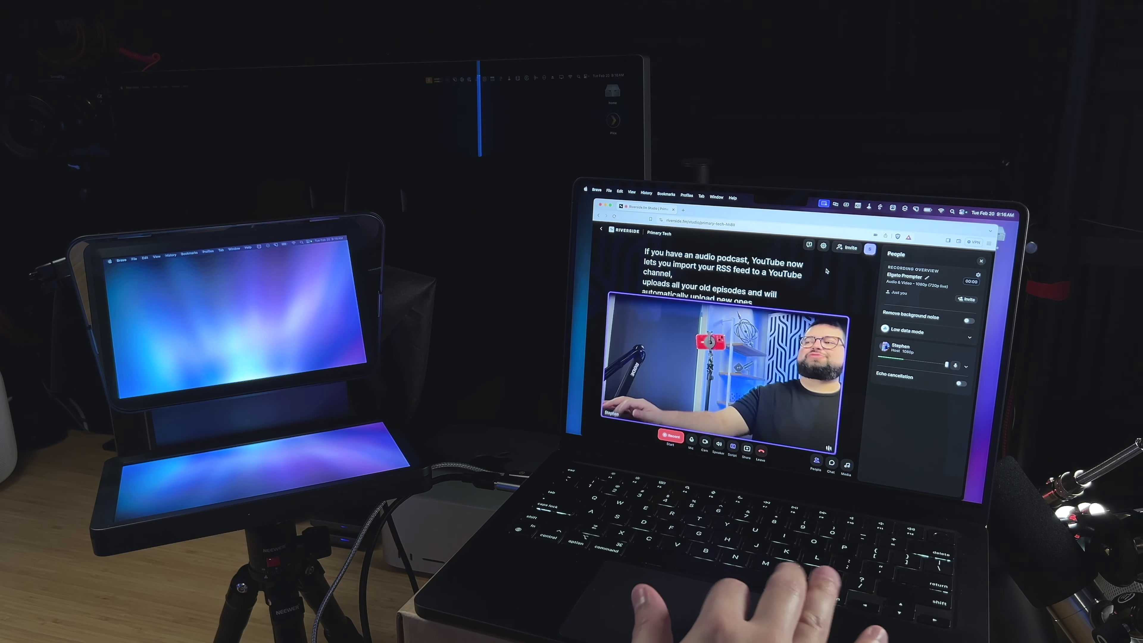
key(ctrl+alt+super+Left)
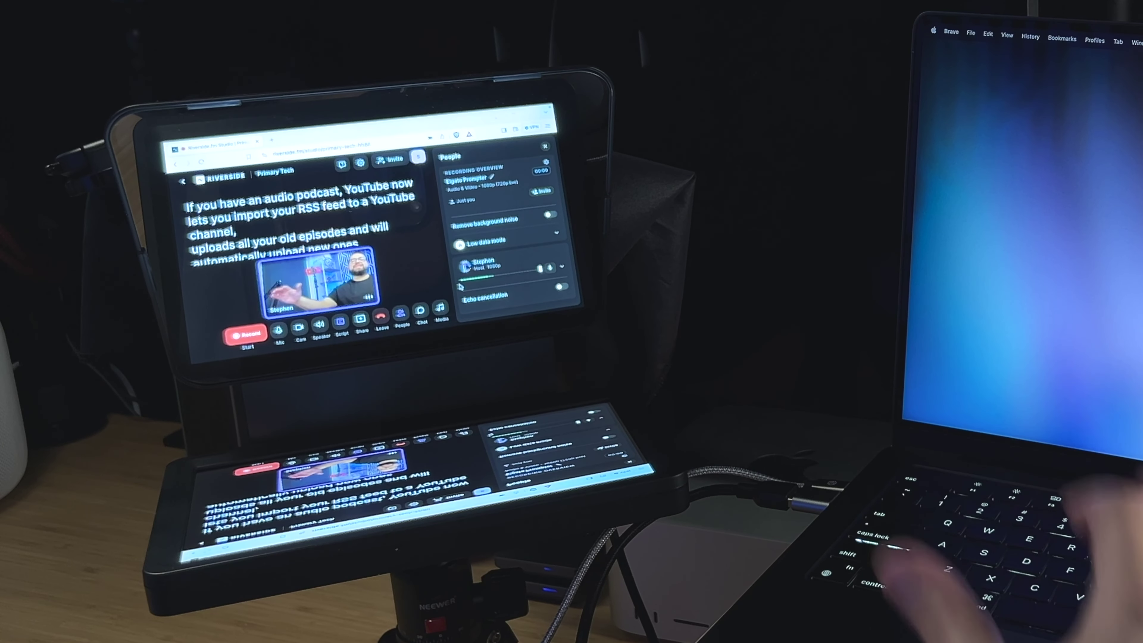
click(405, 317)
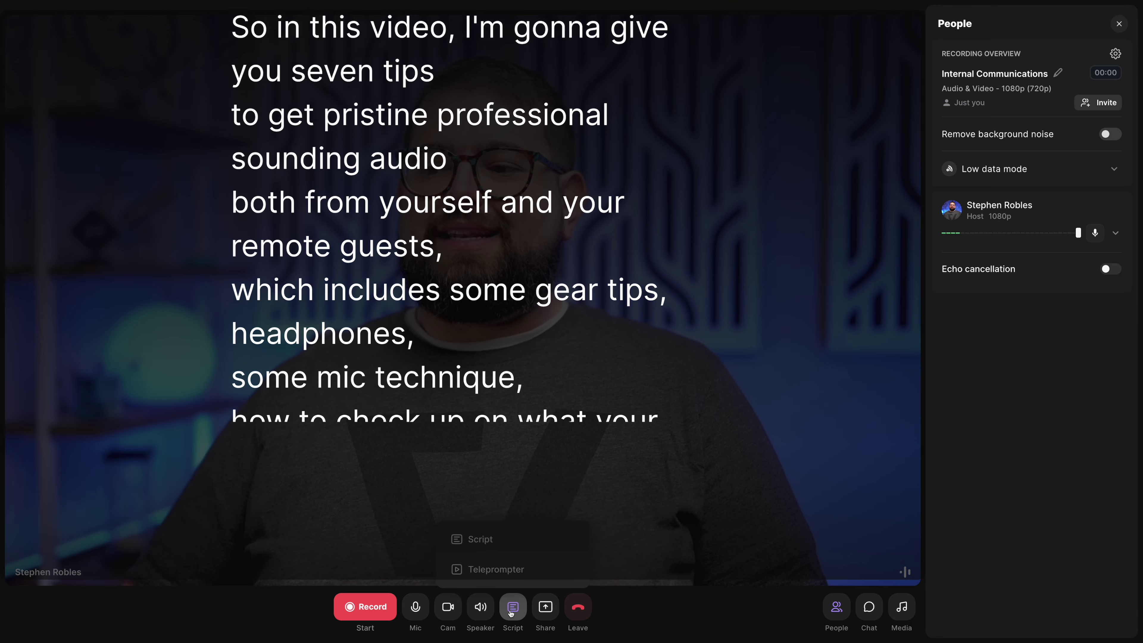
click(512, 608)
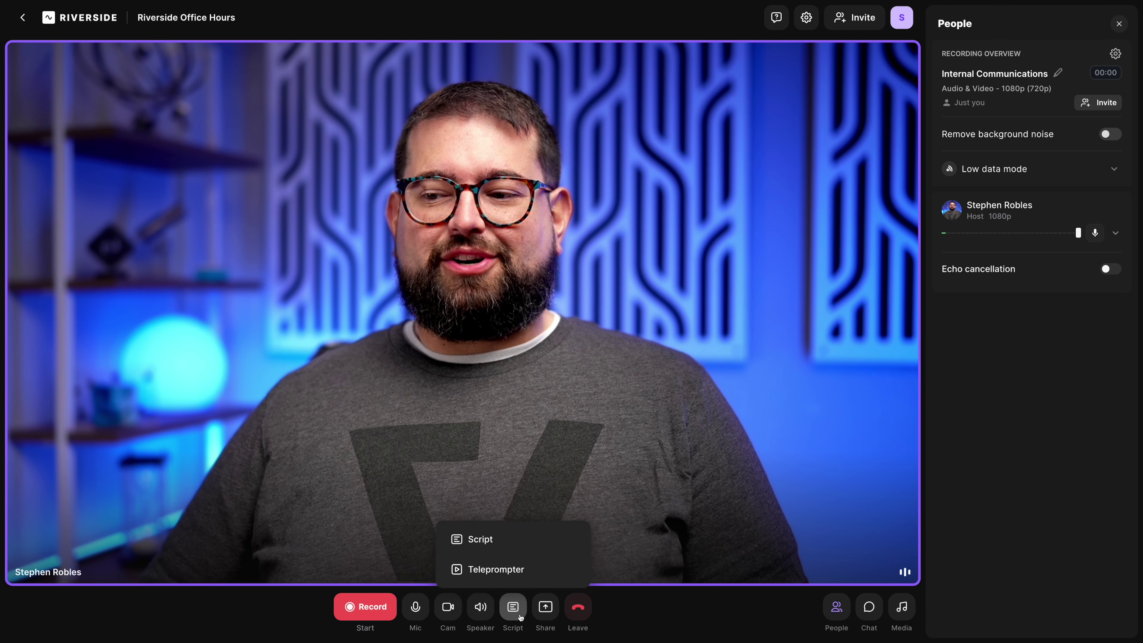
Share the 'Your Podcast In Every App' deck as a presentation in the studio.
click(544, 475)
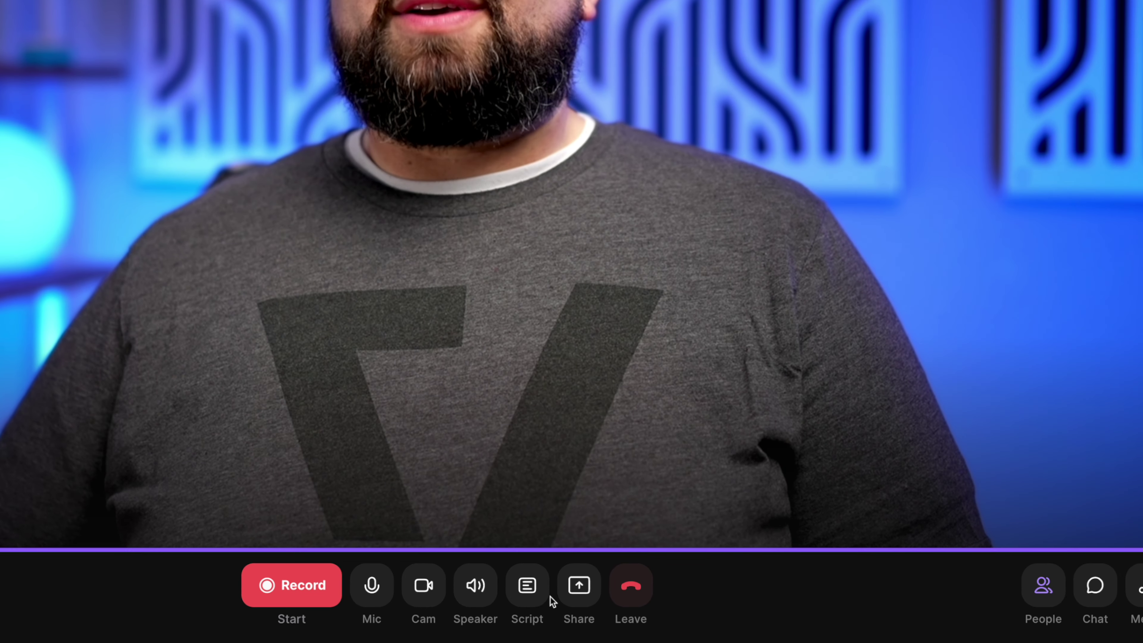
click(579, 598)
click(580, 594)
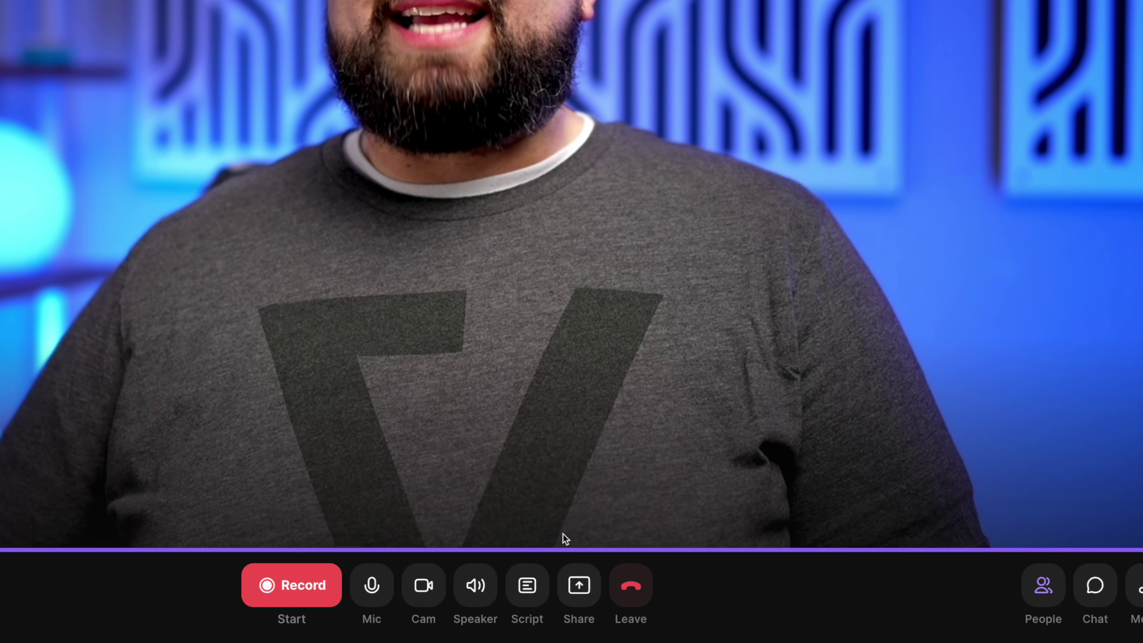
click(582, 595)
click(522, 534)
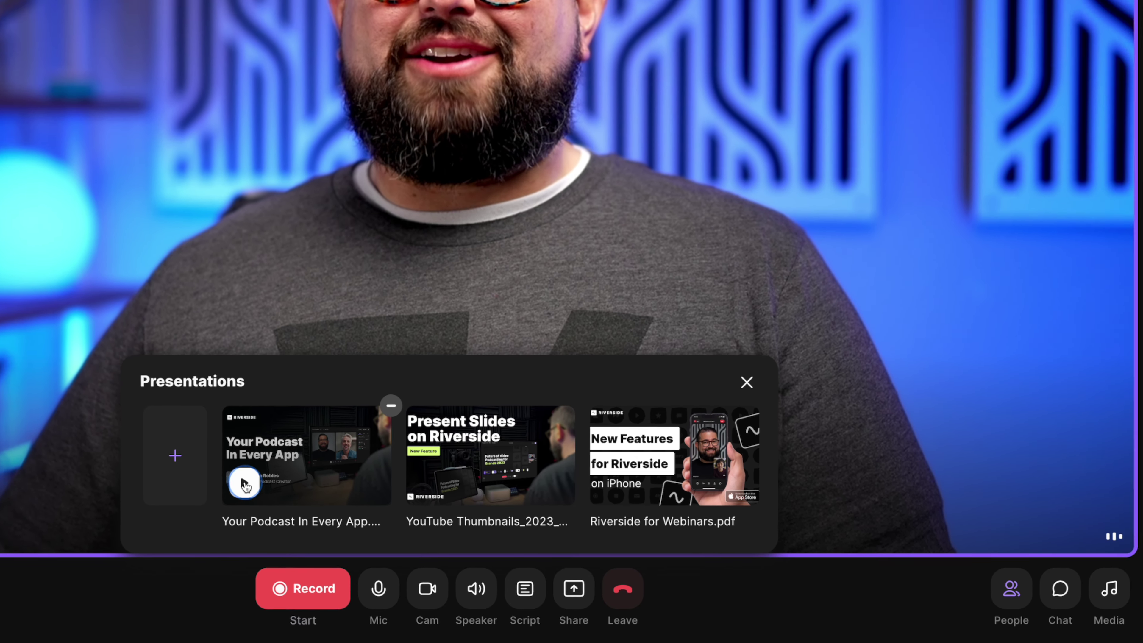
click(325, 472)
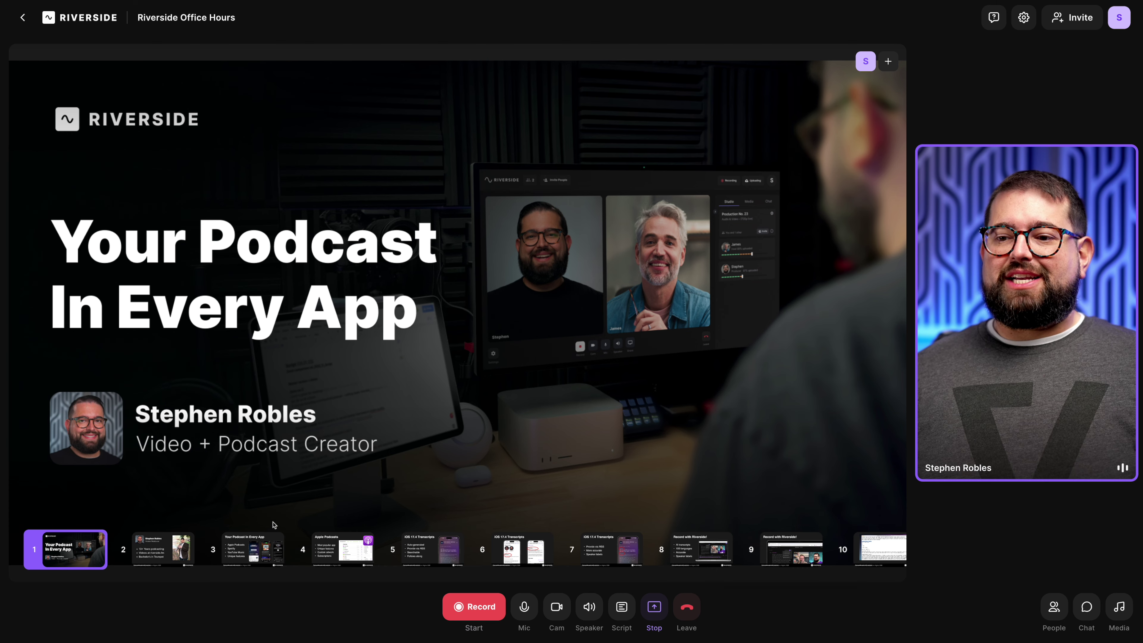
Jump to slide 2, then slide 4 (Apple Podcasts), and stop presenting the deck.
click(162, 561)
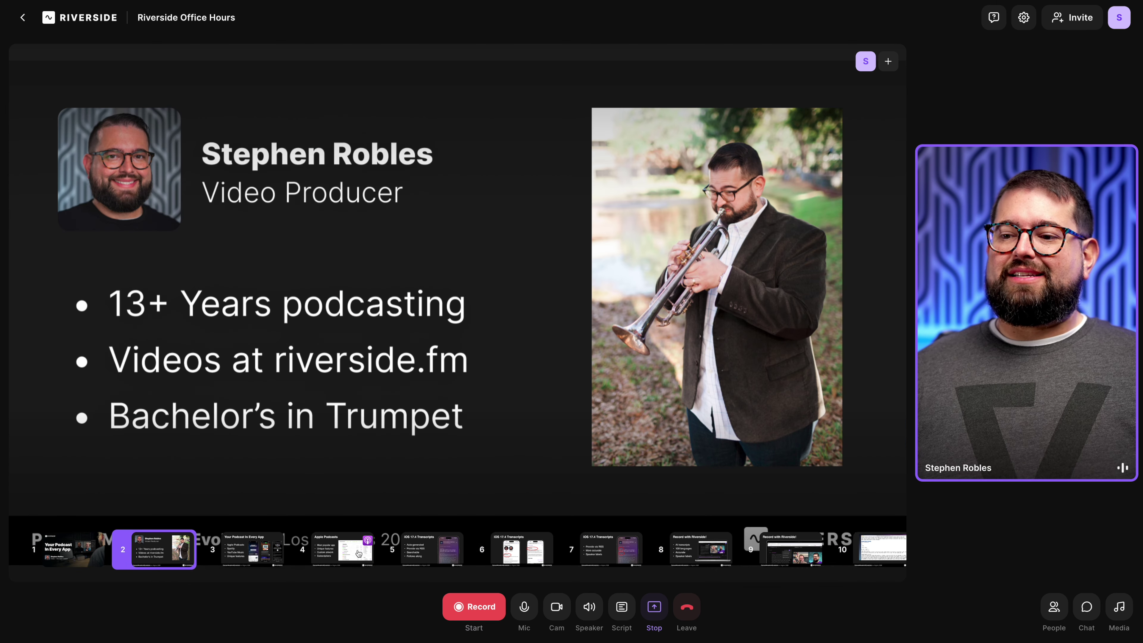
click(358, 553)
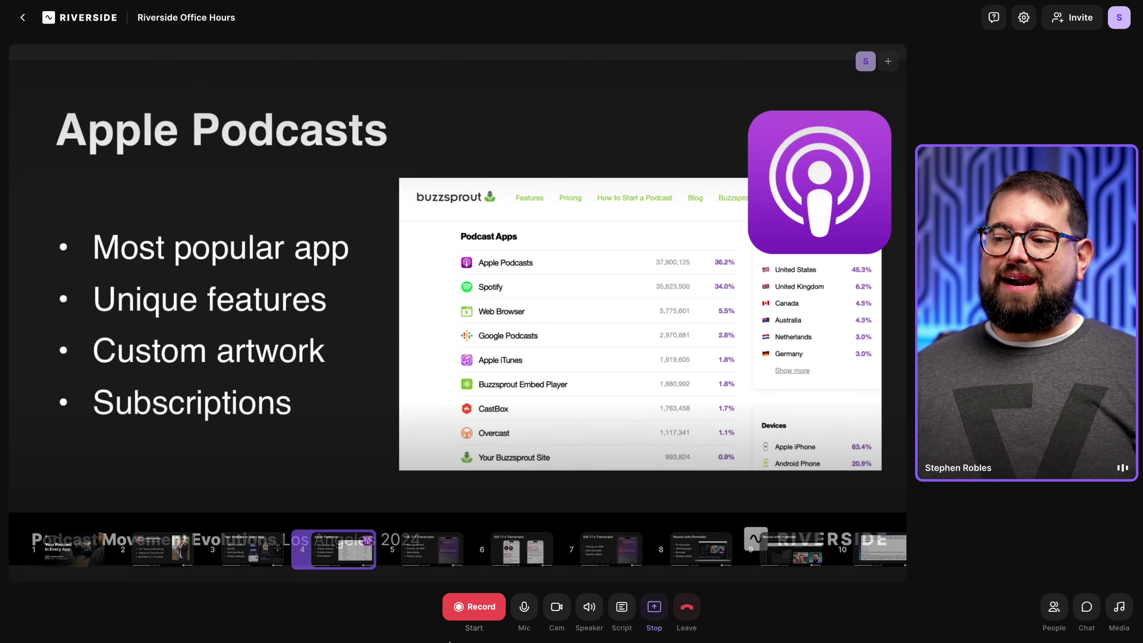
click(652, 606)
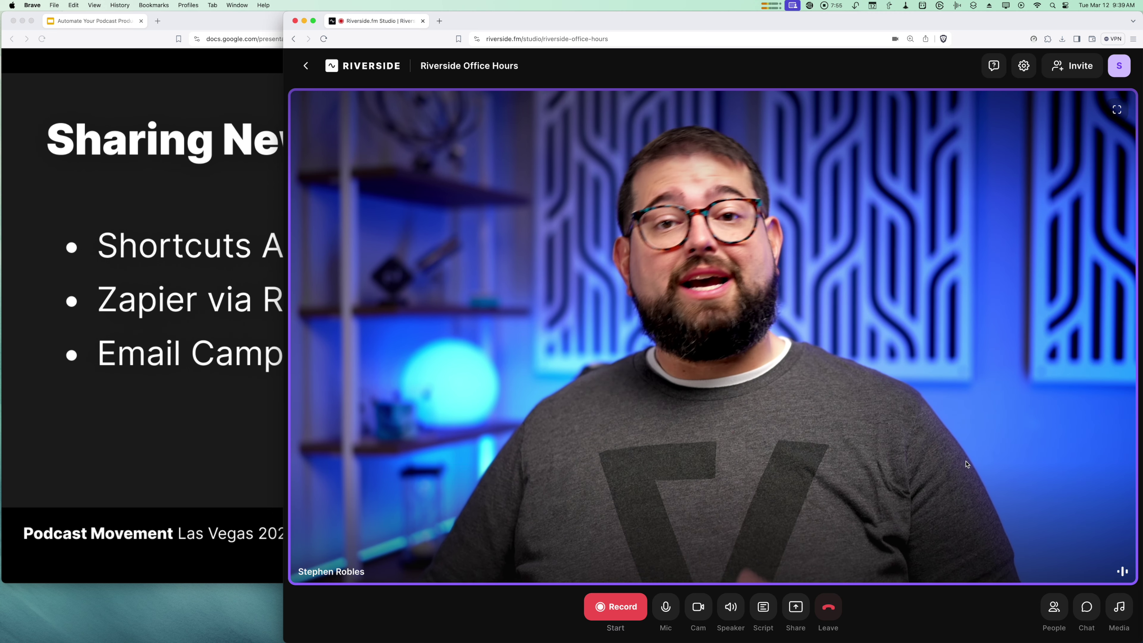
Share the Google Slides browser tab into the studio via screen sharing.
click(796, 606)
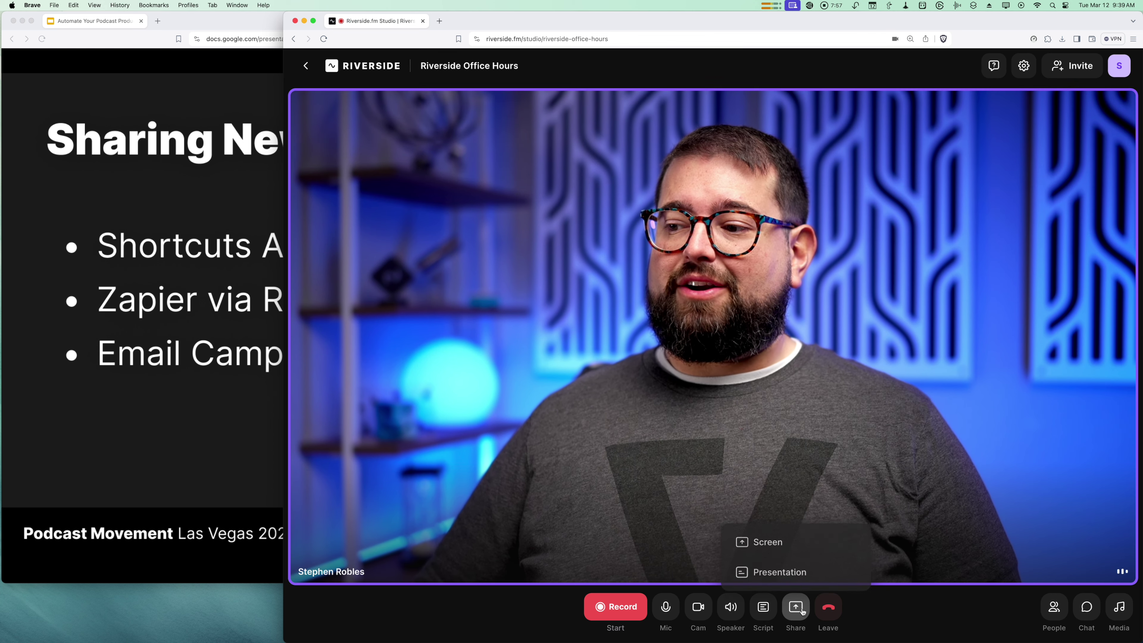
click(767, 540)
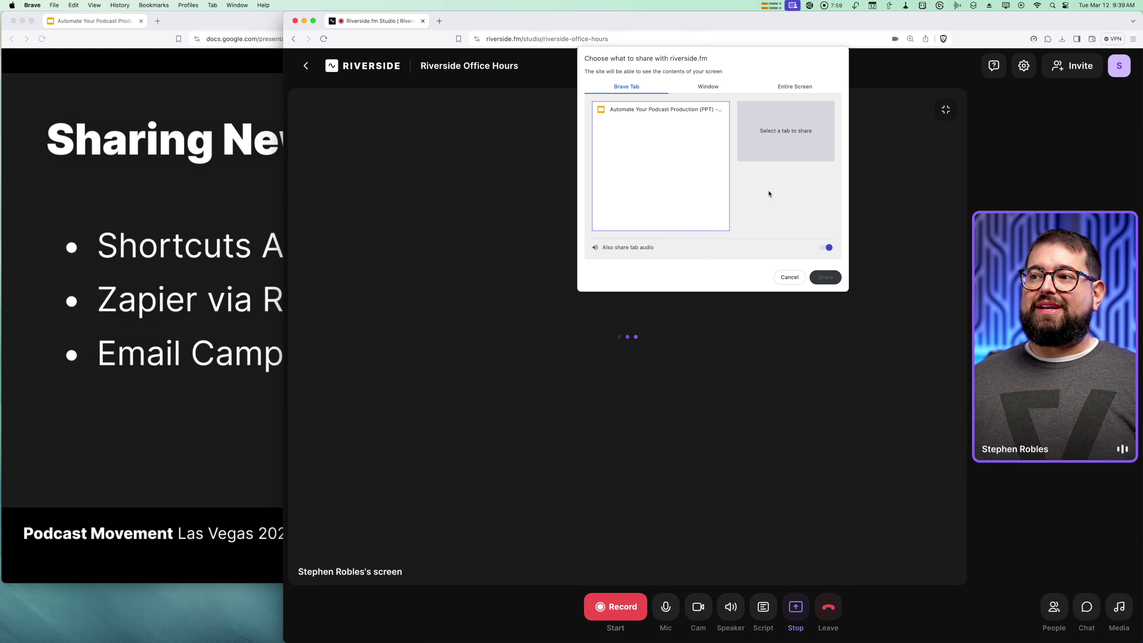
click(701, 87)
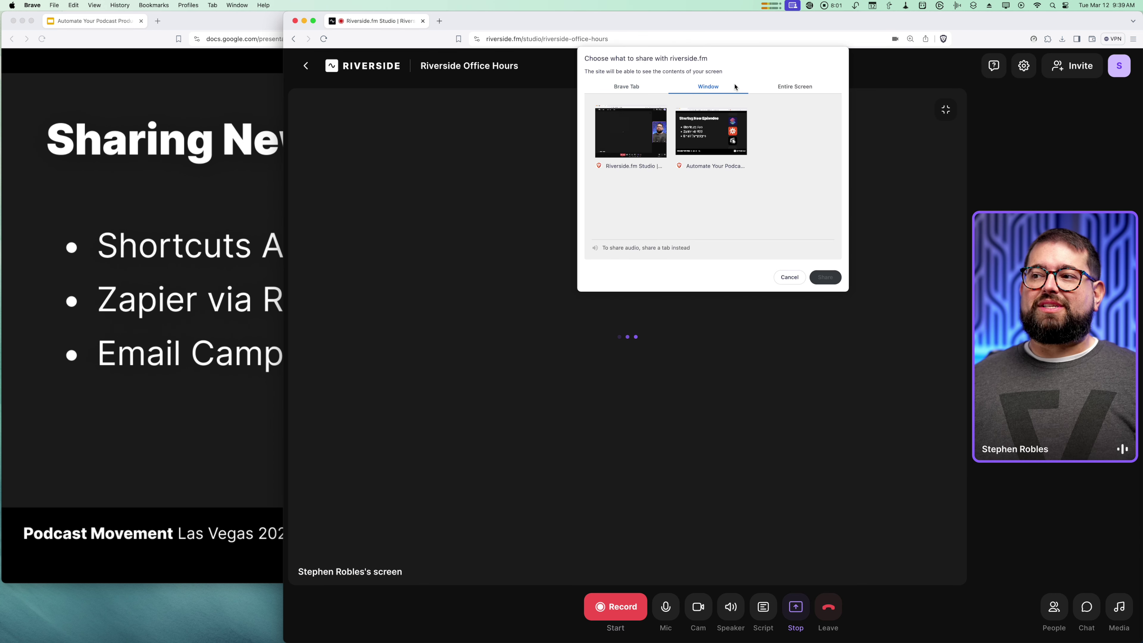
click(626, 86)
click(708, 110)
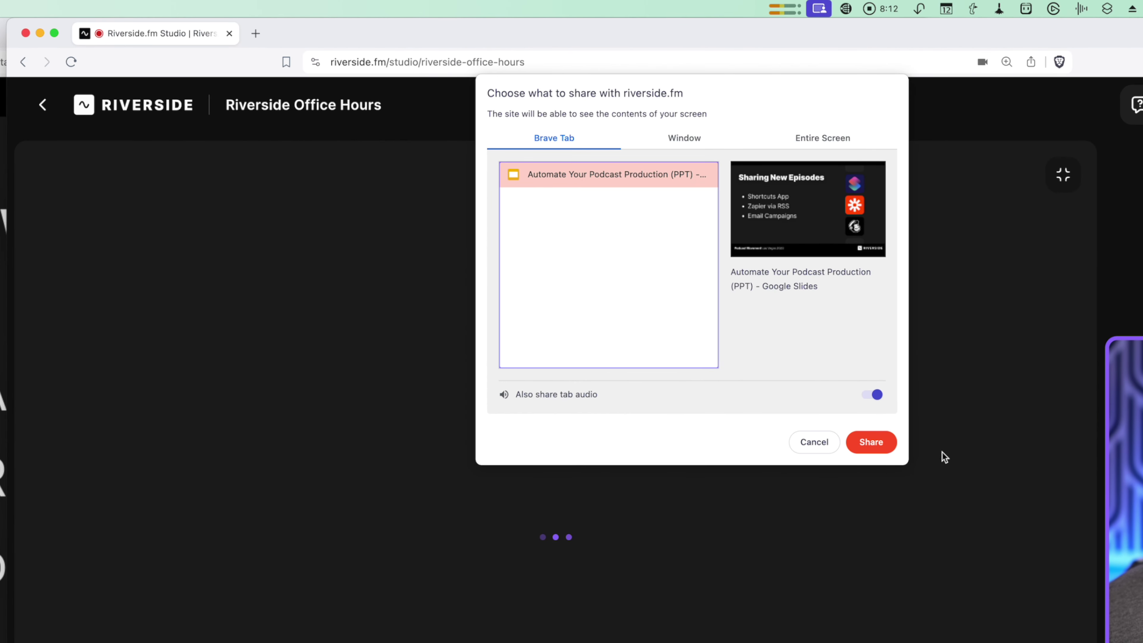
click(874, 441)
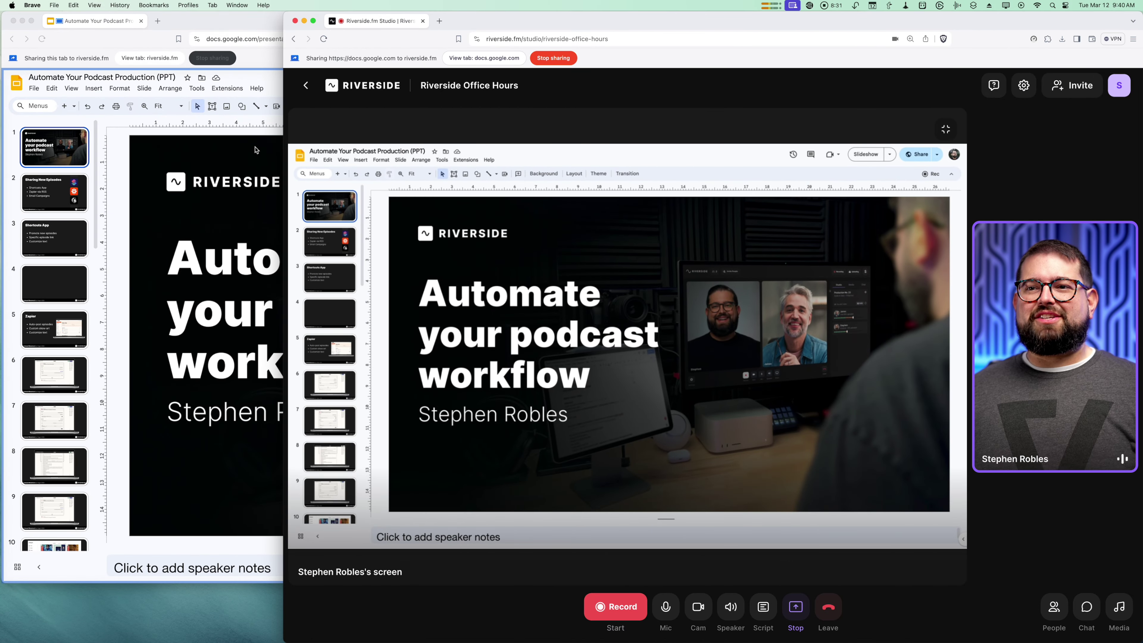
Start the Google Slides slideshow and advance through several slides.
click(124, 162)
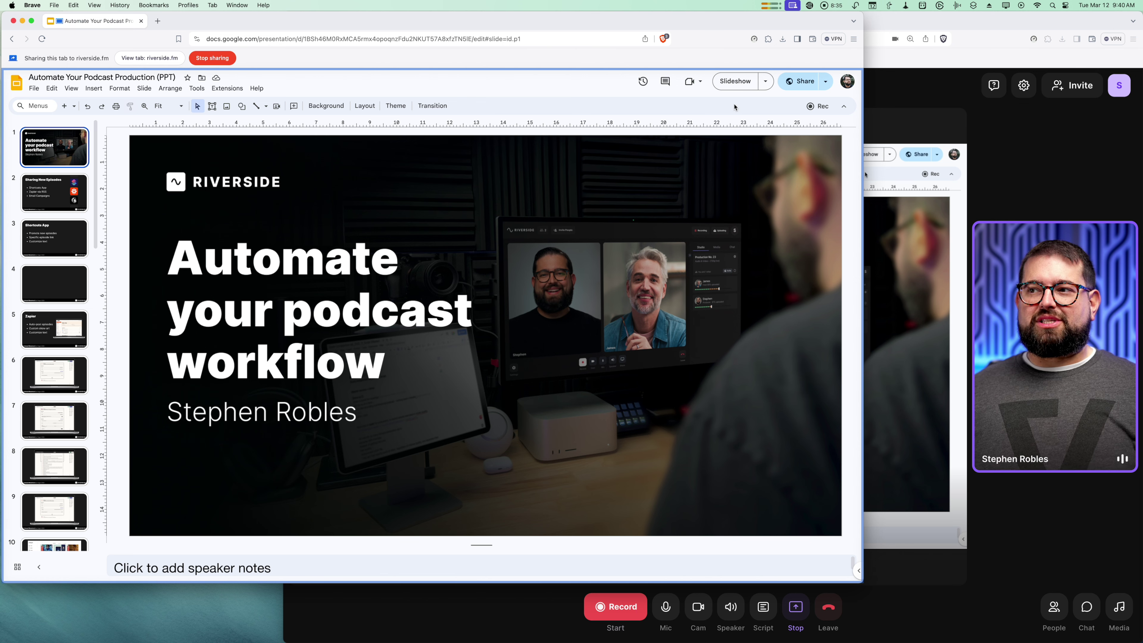
click(735, 87)
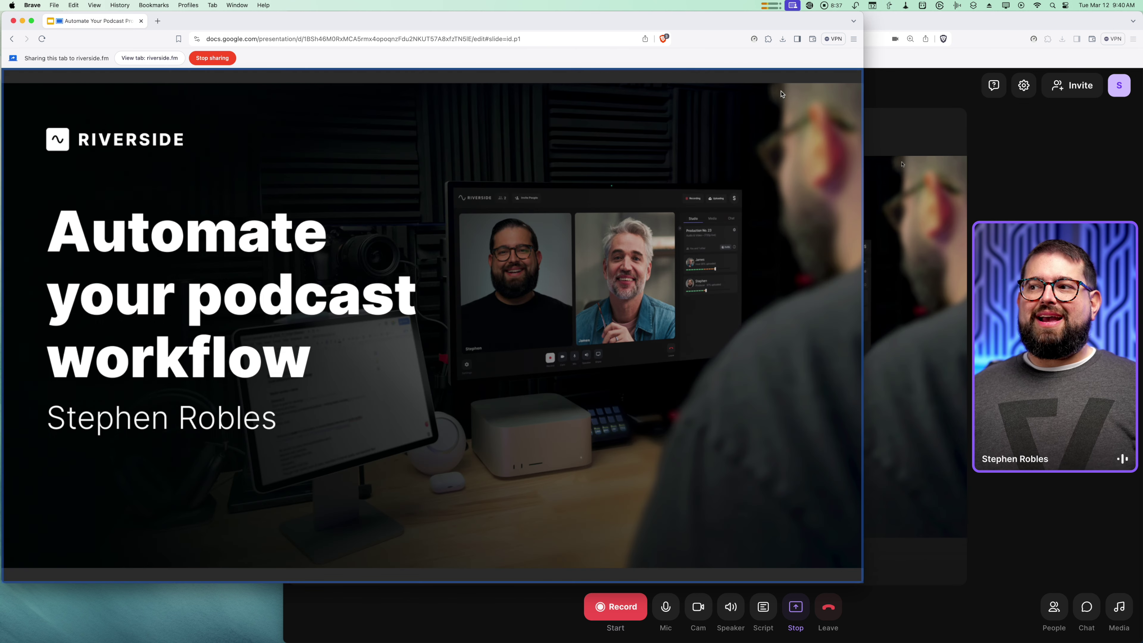
click(1096, 134)
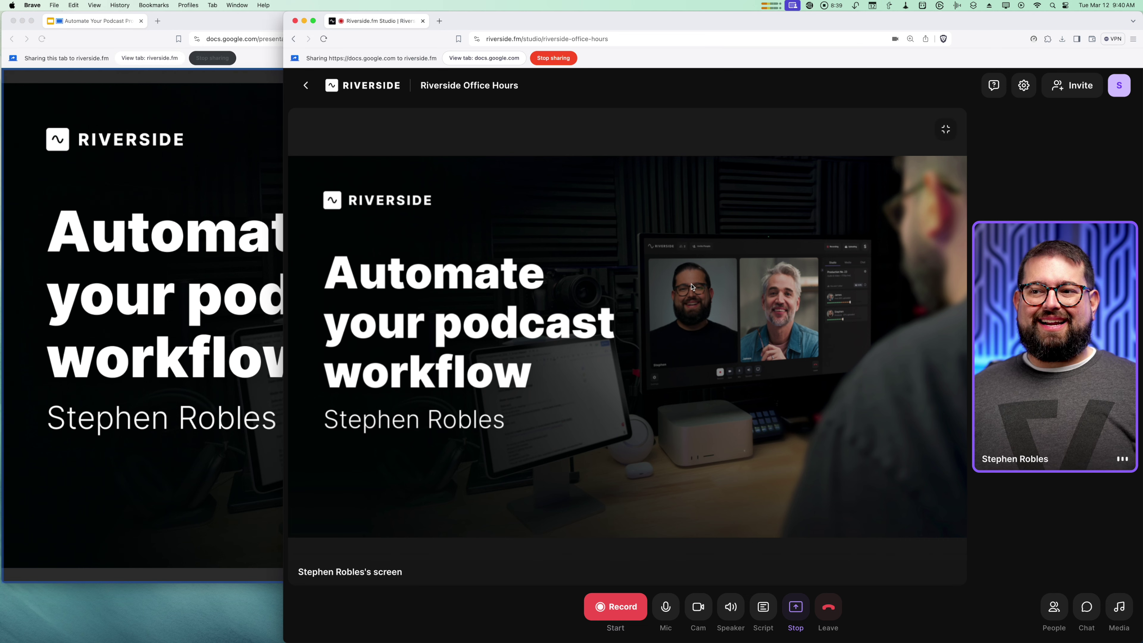
click(212, 307)
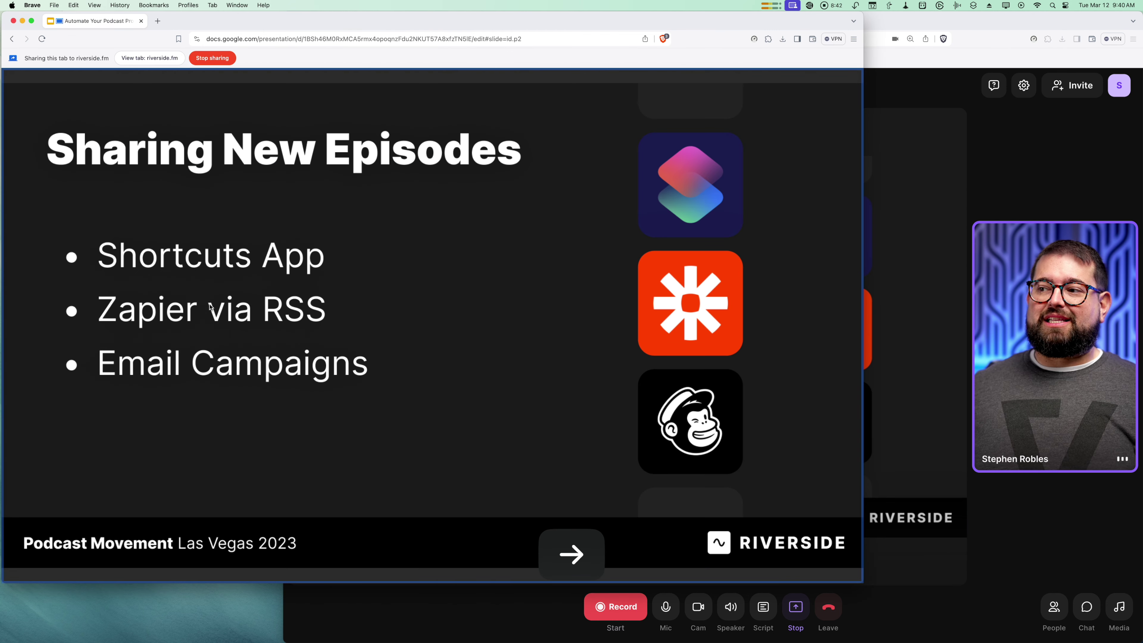
click(210, 308)
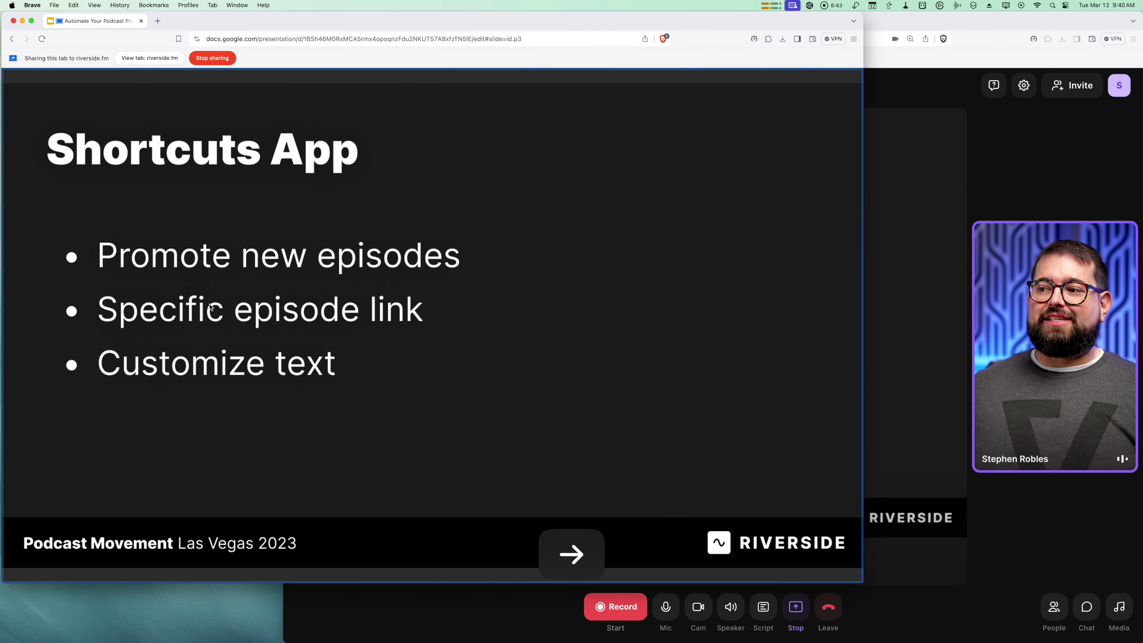
click(209, 307)
key(super+grave)
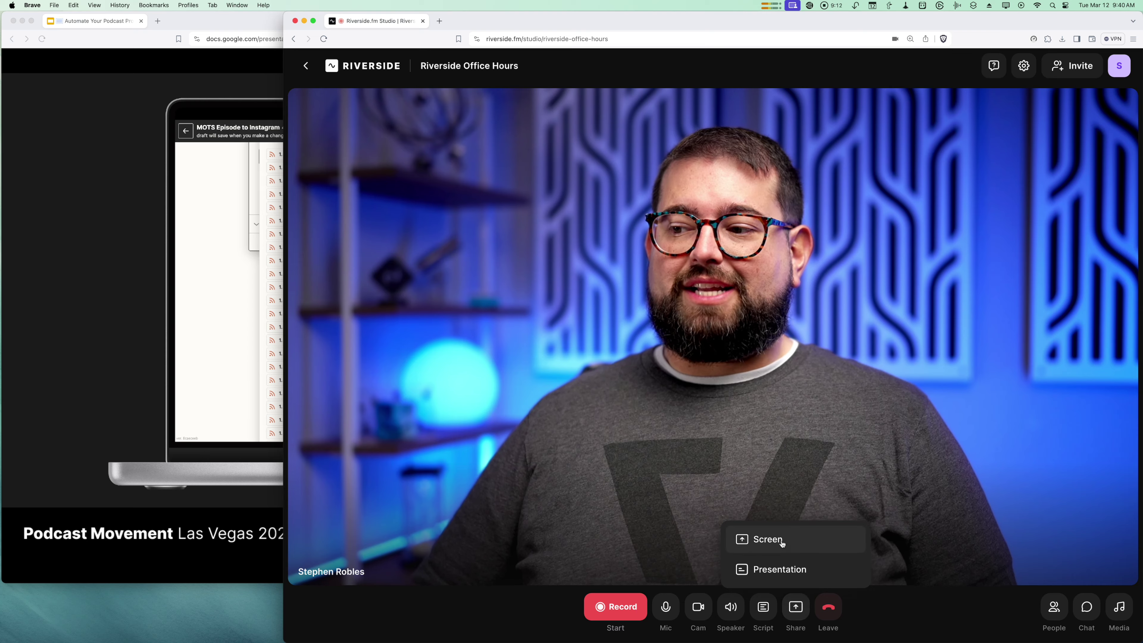
Stop the slides share, review the Entire Screen, Window and Tab sources, then cancel.
click(781, 540)
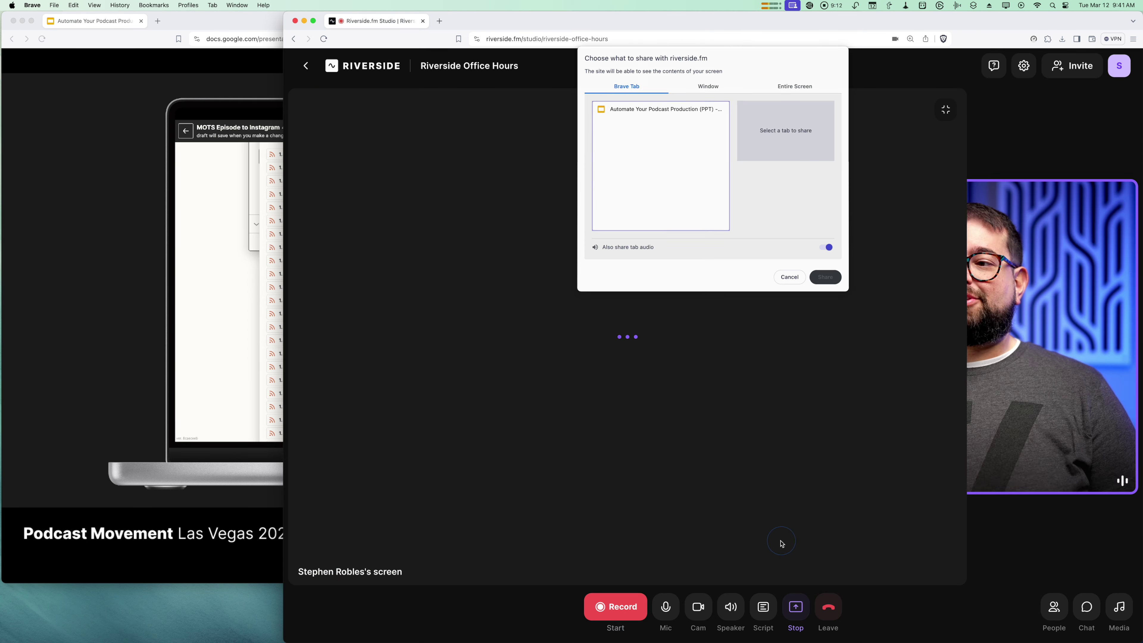
click(795, 86)
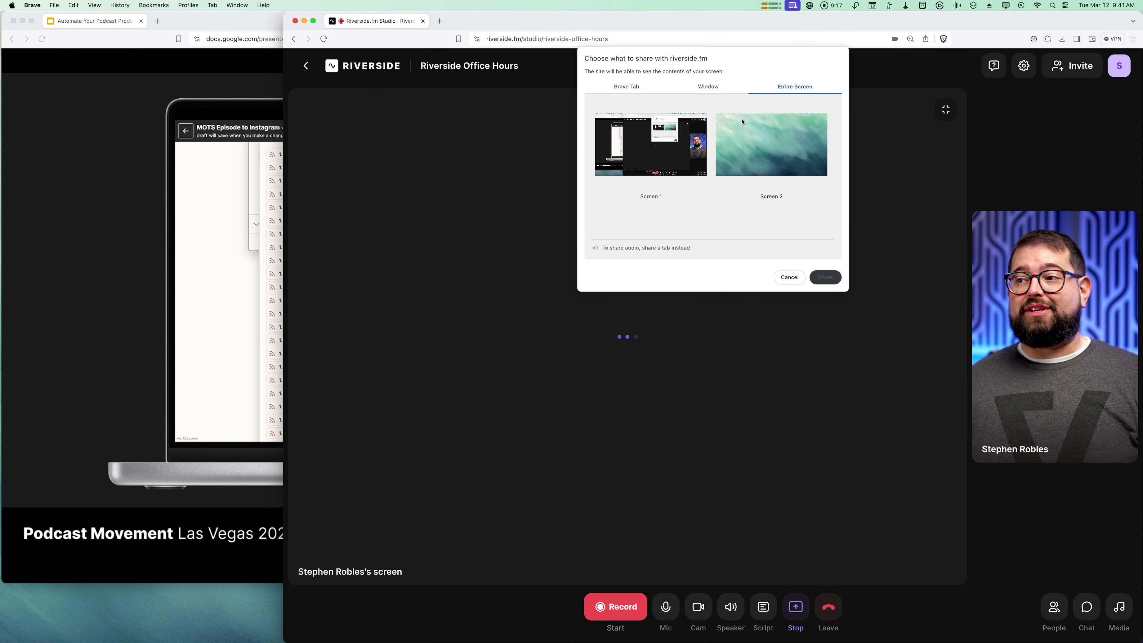
click(708, 86)
click(638, 88)
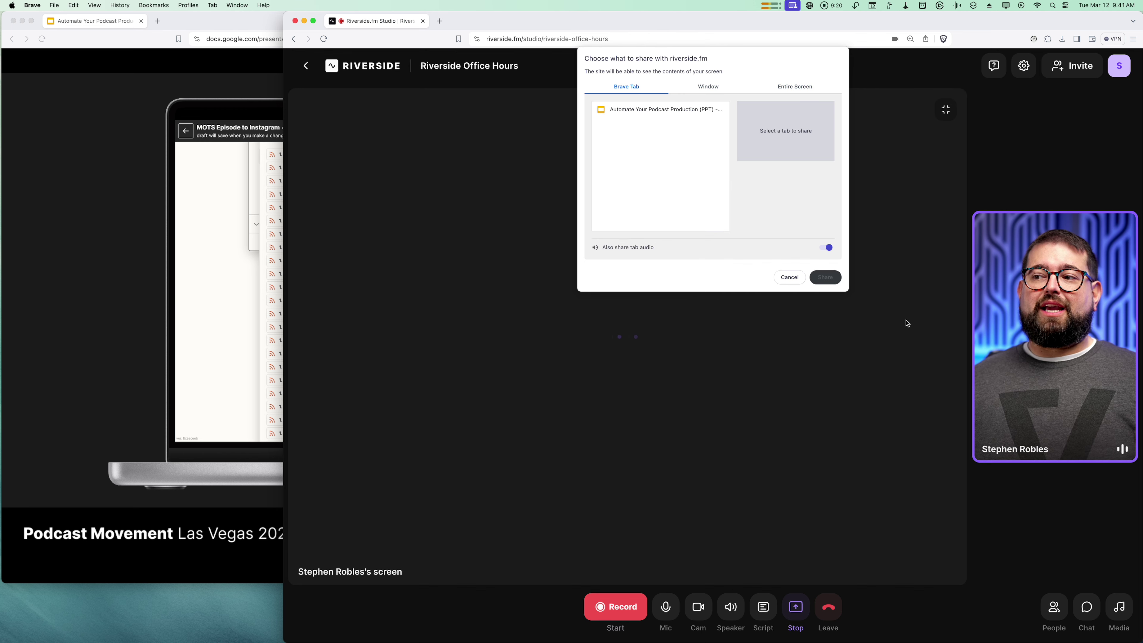
click(788, 278)
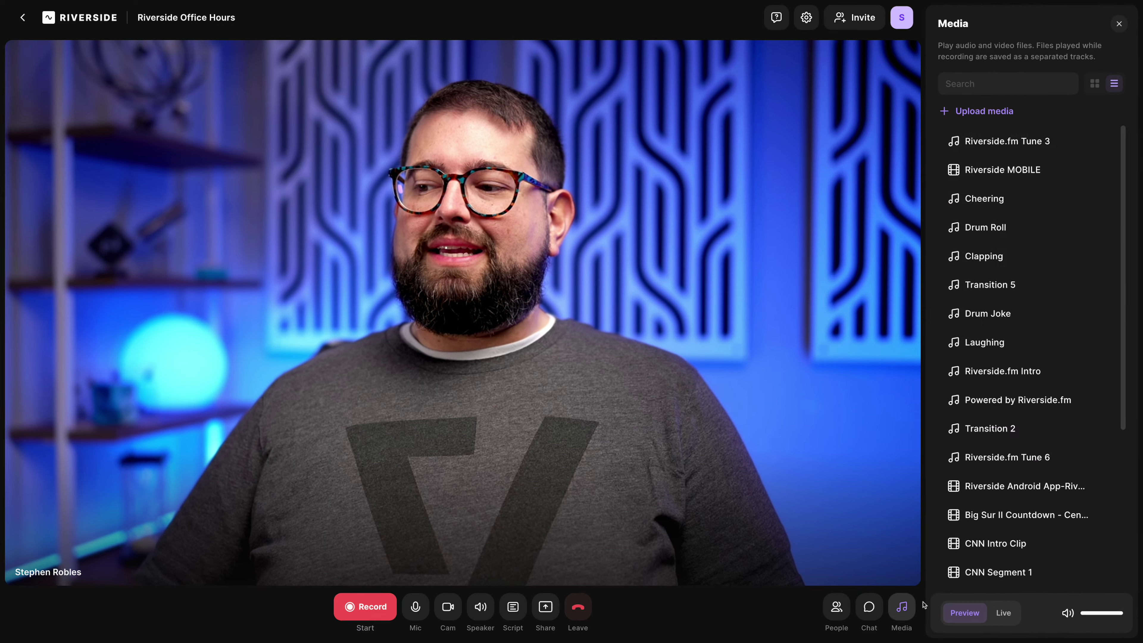
Play the Get Ready | Apple Vision Pro clip live to the studio, then copy the guest invite link.
scroll(1018, 338, down, 5)
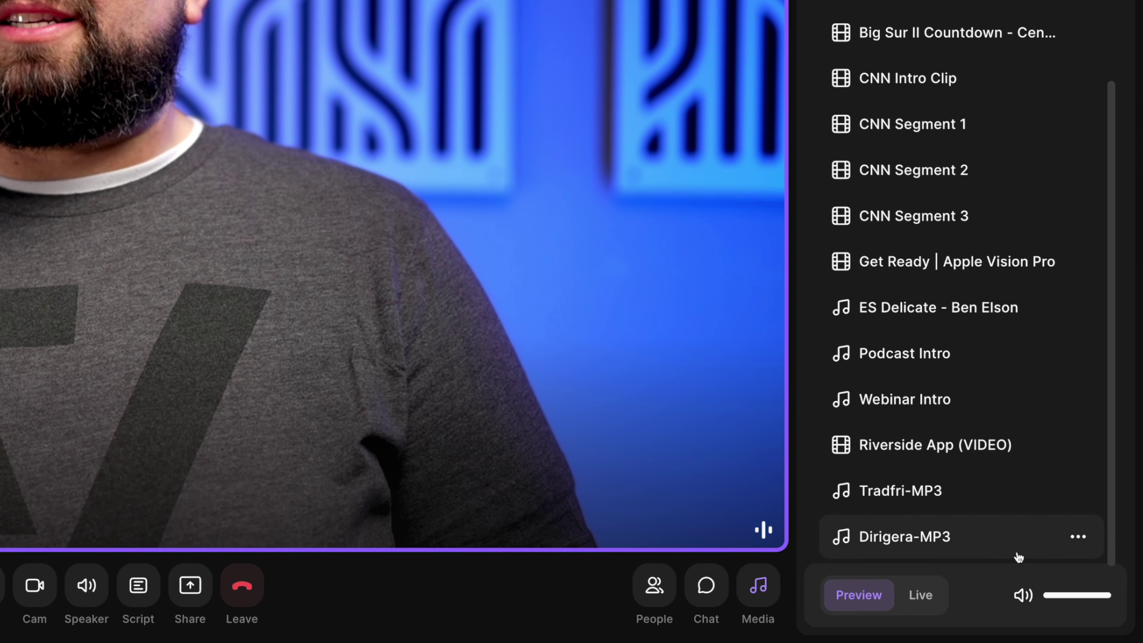
click(1023, 595)
click(982, 250)
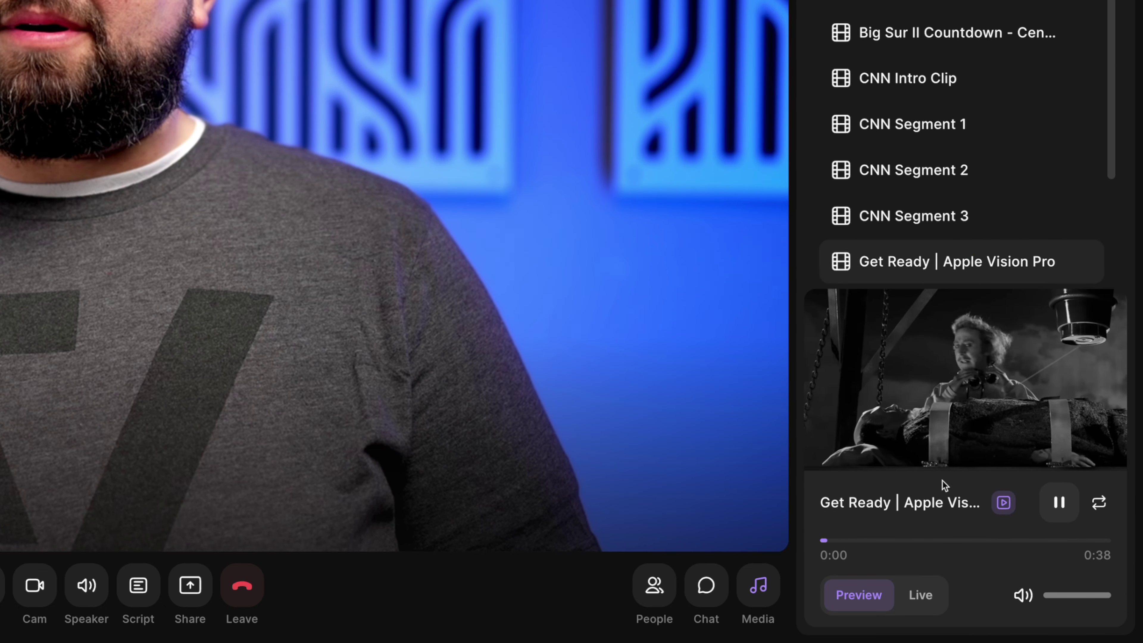
click(922, 596)
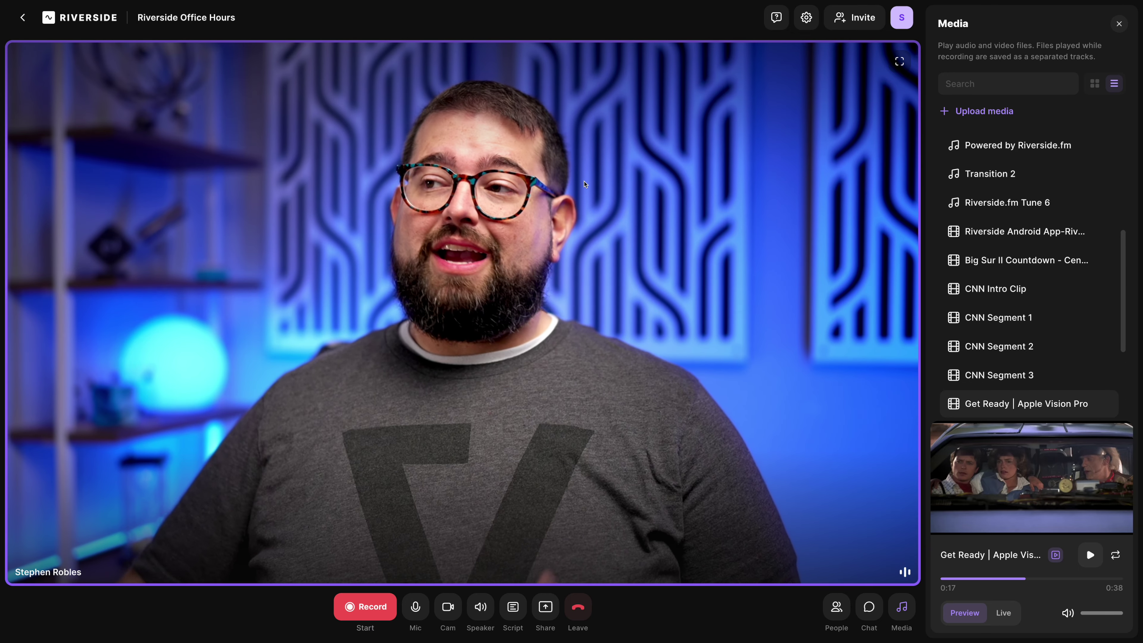
click(854, 21)
click(708, 341)
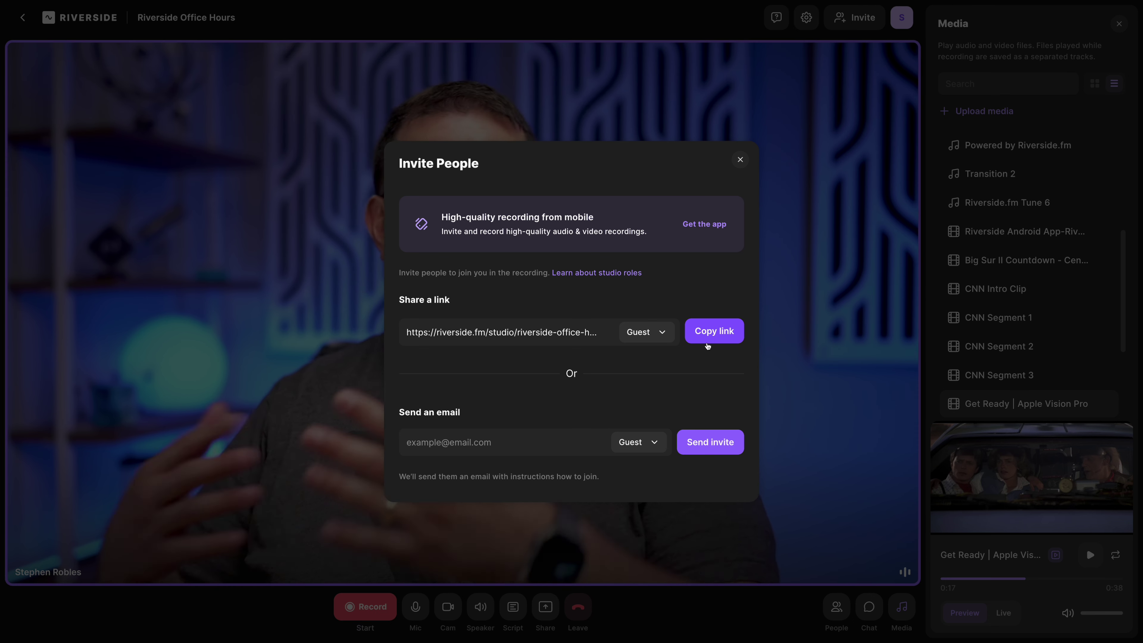
Close the Invite People dialog and start recording the studio session.
click(740, 159)
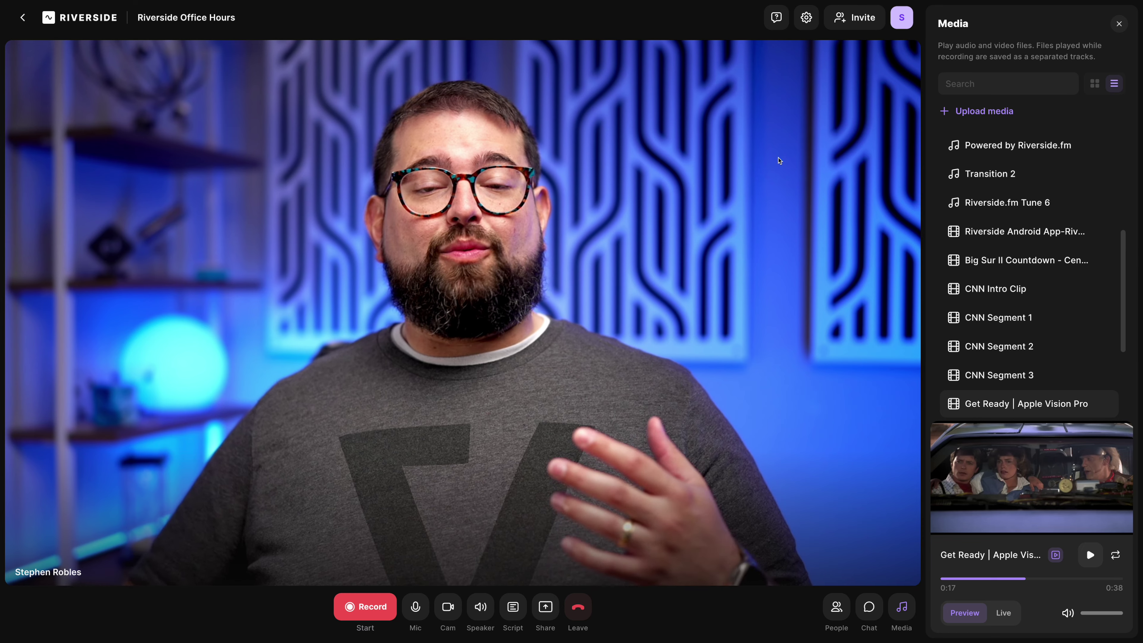
click(356, 604)
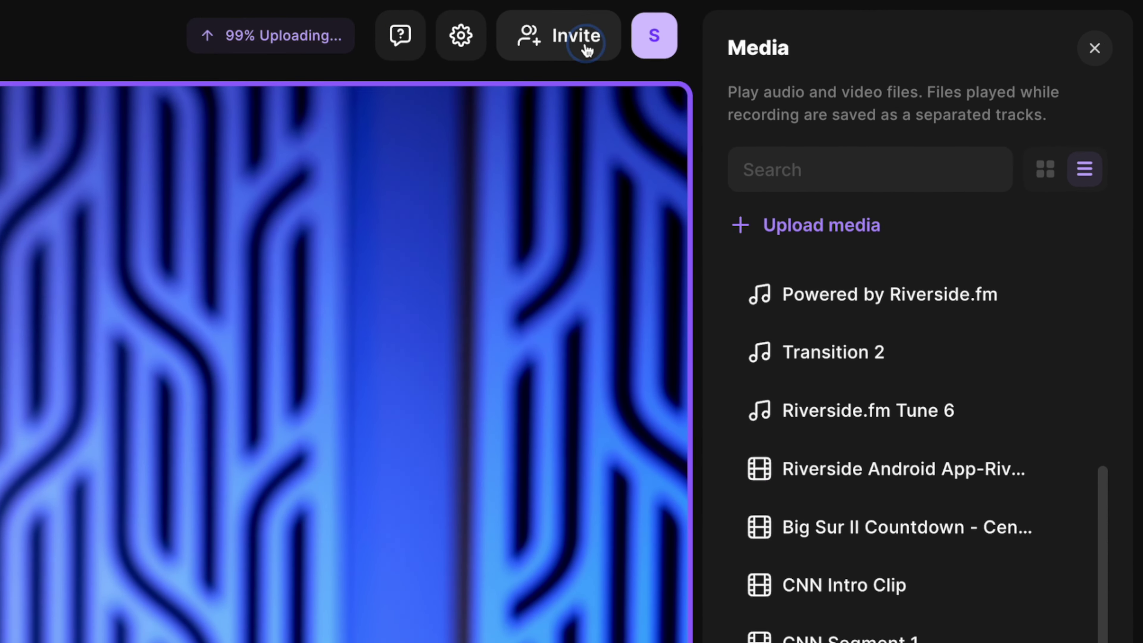
Set the shareable studio link's role to Audience instead of Guest, then close the dialog.
click(587, 45)
click(665, 328)
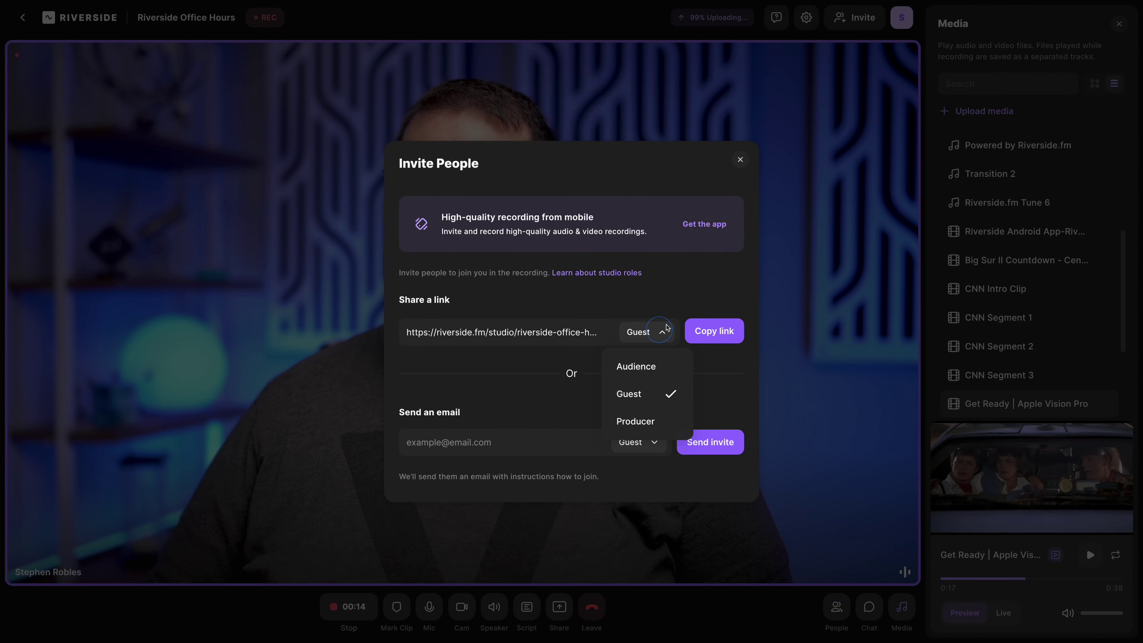
click(637, 367)
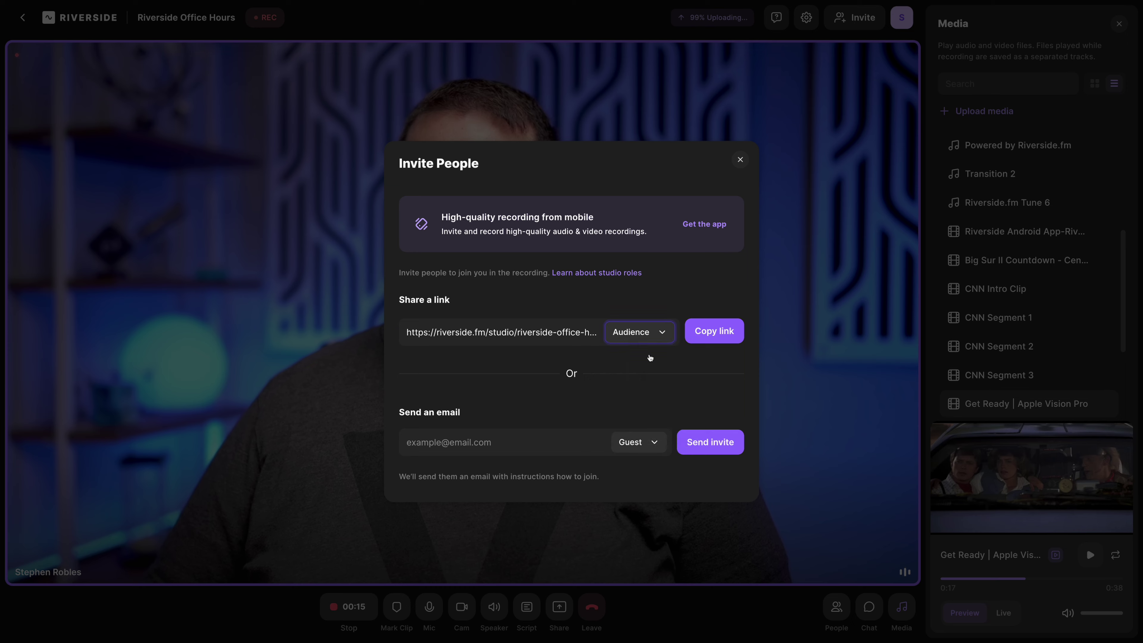
click(740, 161)
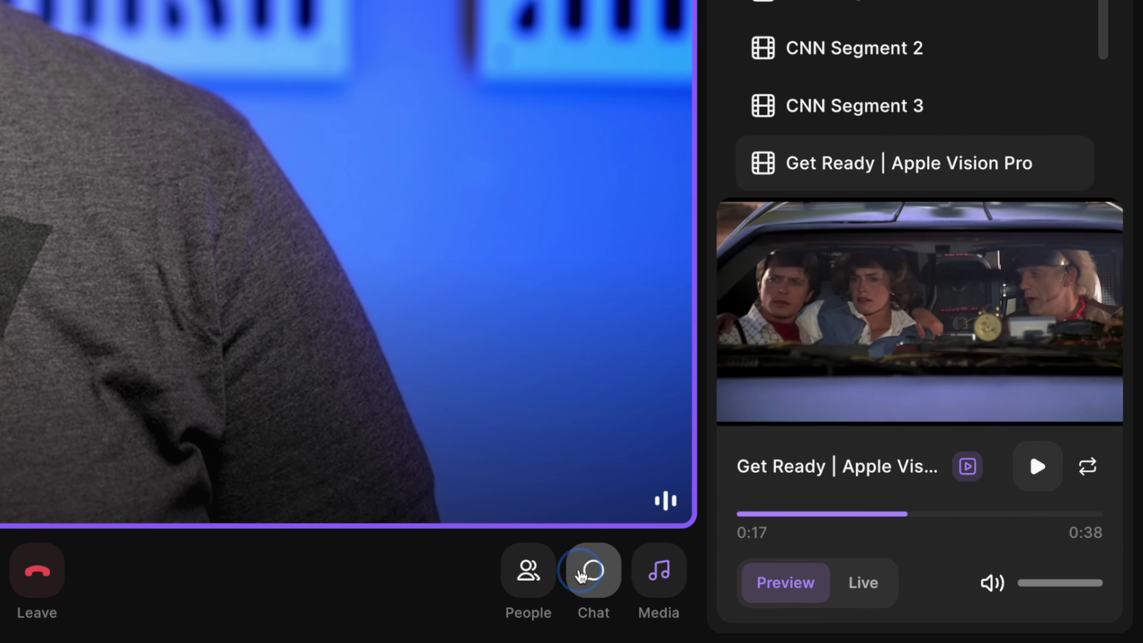
Open the studio chat during the recording.
click(585, 563)
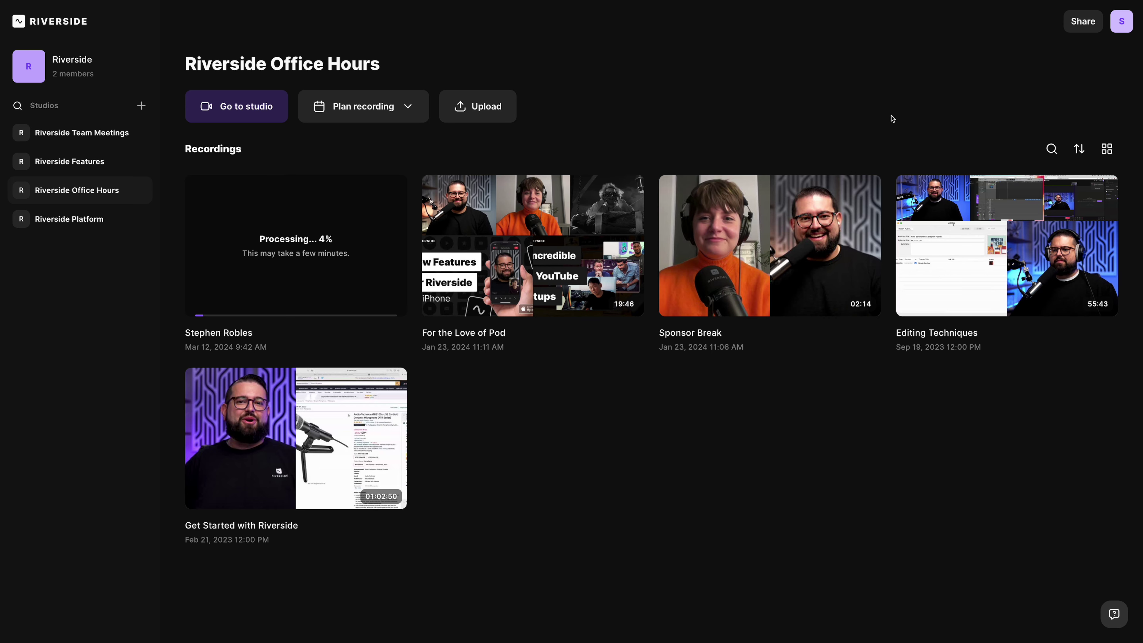
Open the For the Love of Pod recording from the recordings page.
click(504, 248)
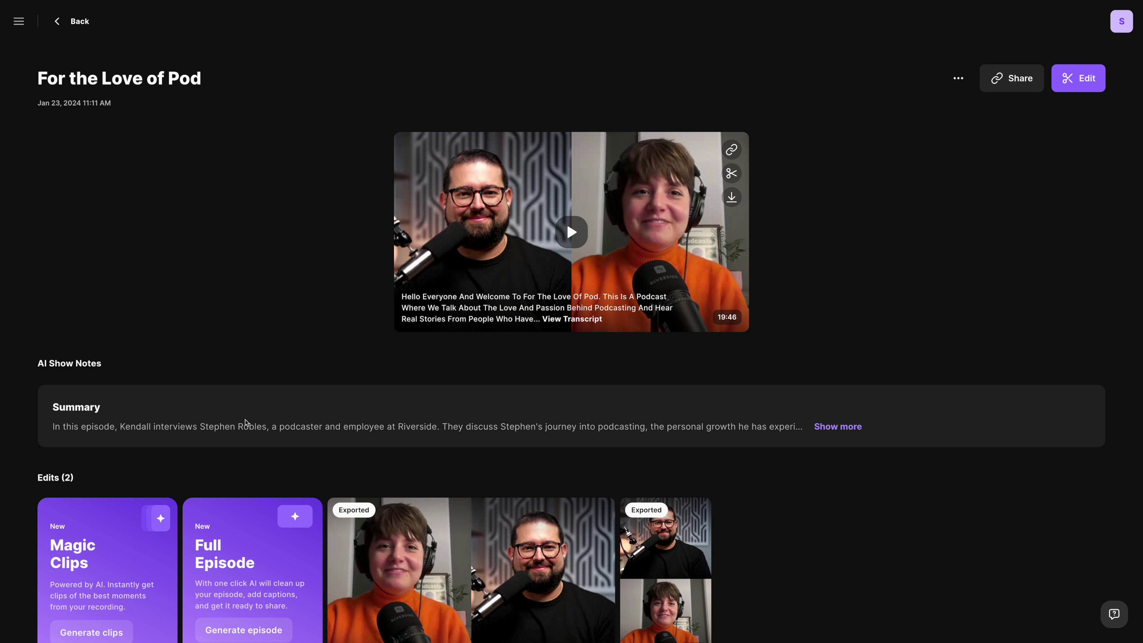
Expand the AI show notes and read through the summary, takeaways and chapters.
click(846, 427)
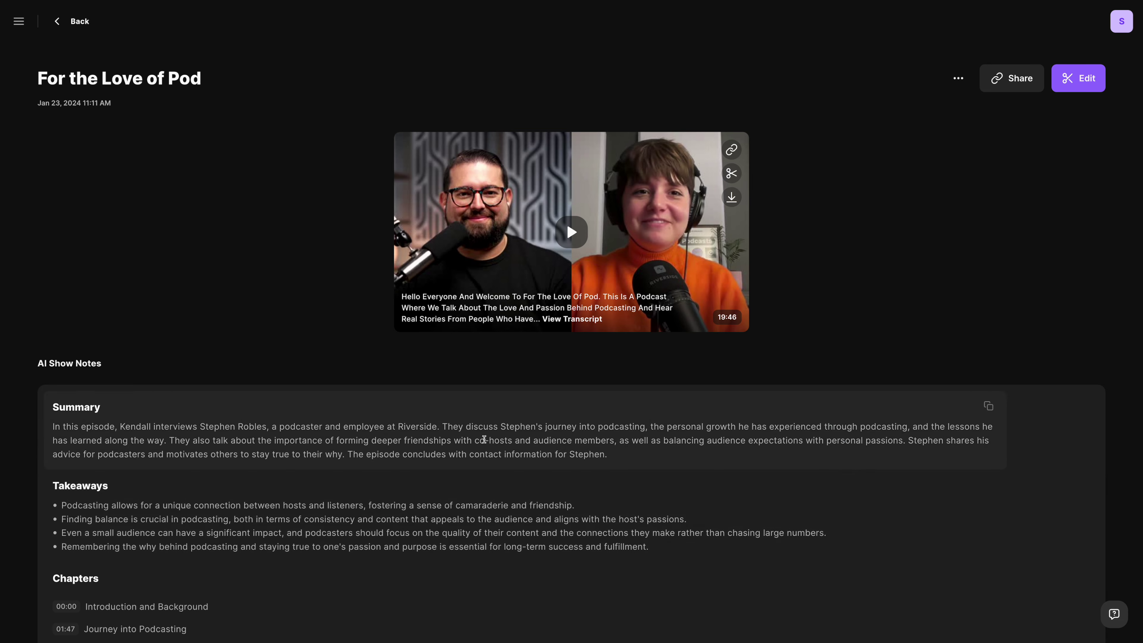
scroll(272, 467, down, 4)
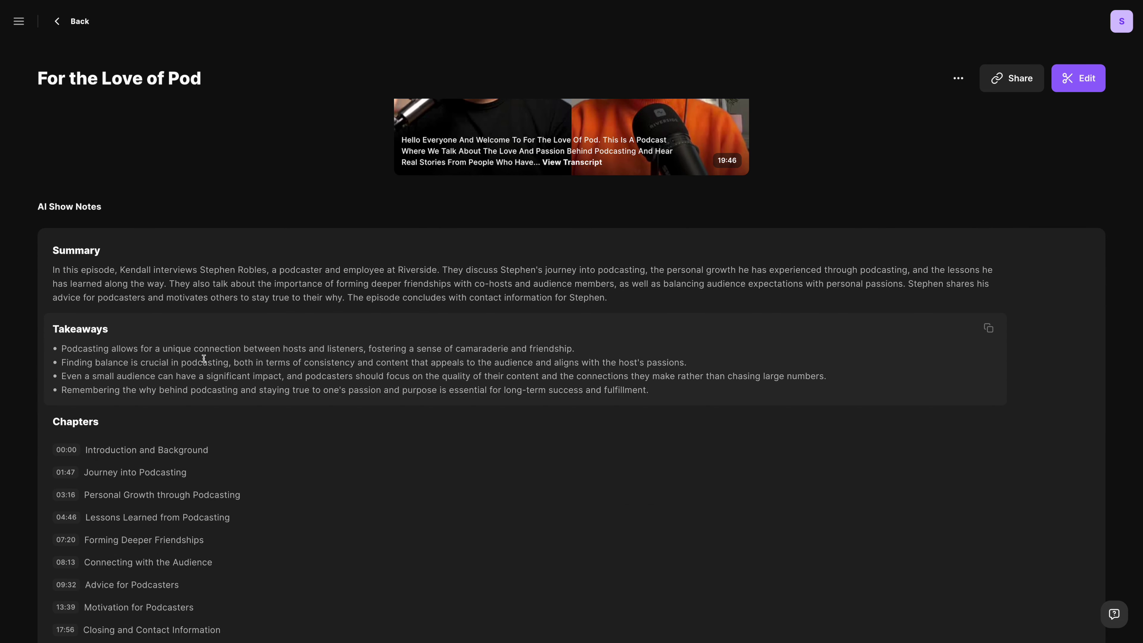
scroll(69, 296, down, 4)
drag(67, 298, 264, 480)
click(254, 386)
scroll(253, 387, up, 2)
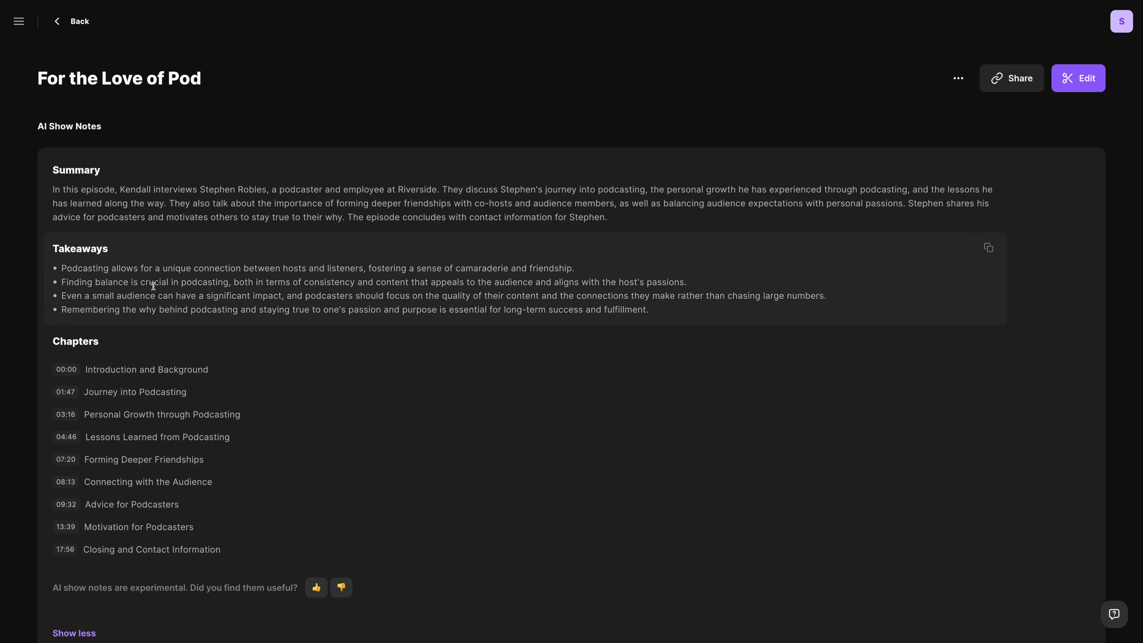
Bring the Recording files list into view, with its 4K, 1080p tracks and transcript.
scroll(584, 396, down, 10)
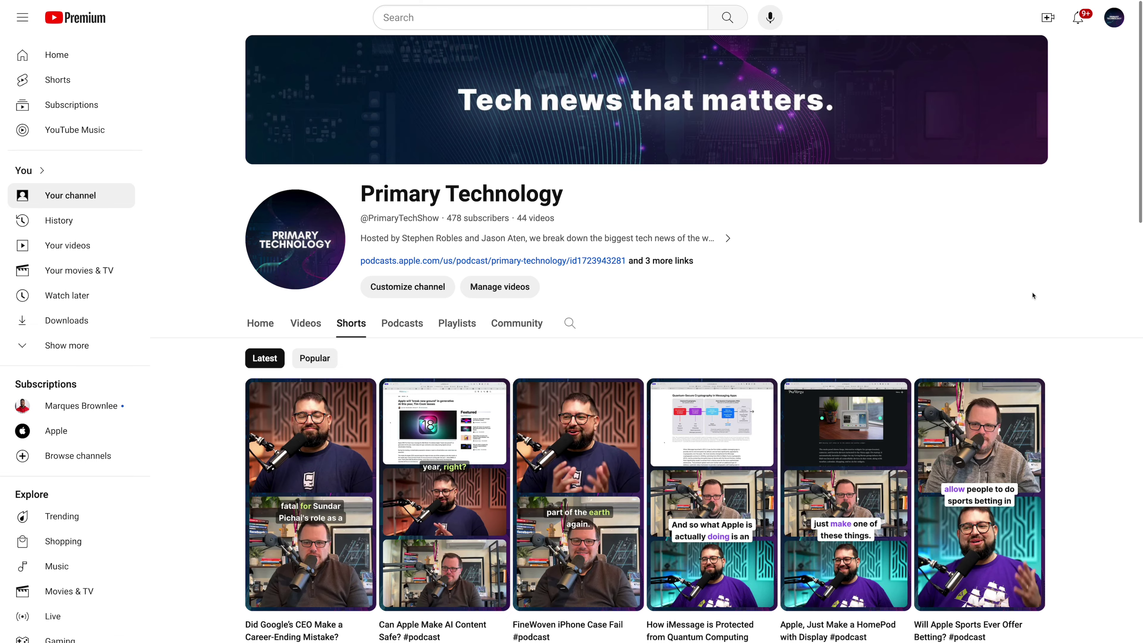
scroll(1035, 301, down, 10)
scroll(1035, 301, down, 1)
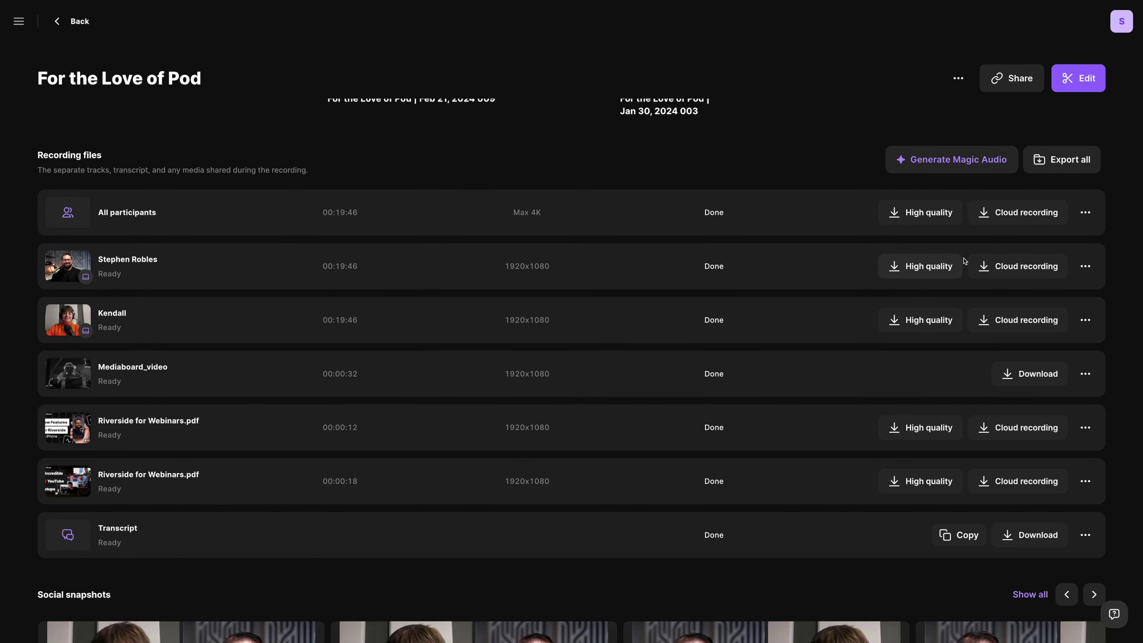
click(910, 267)
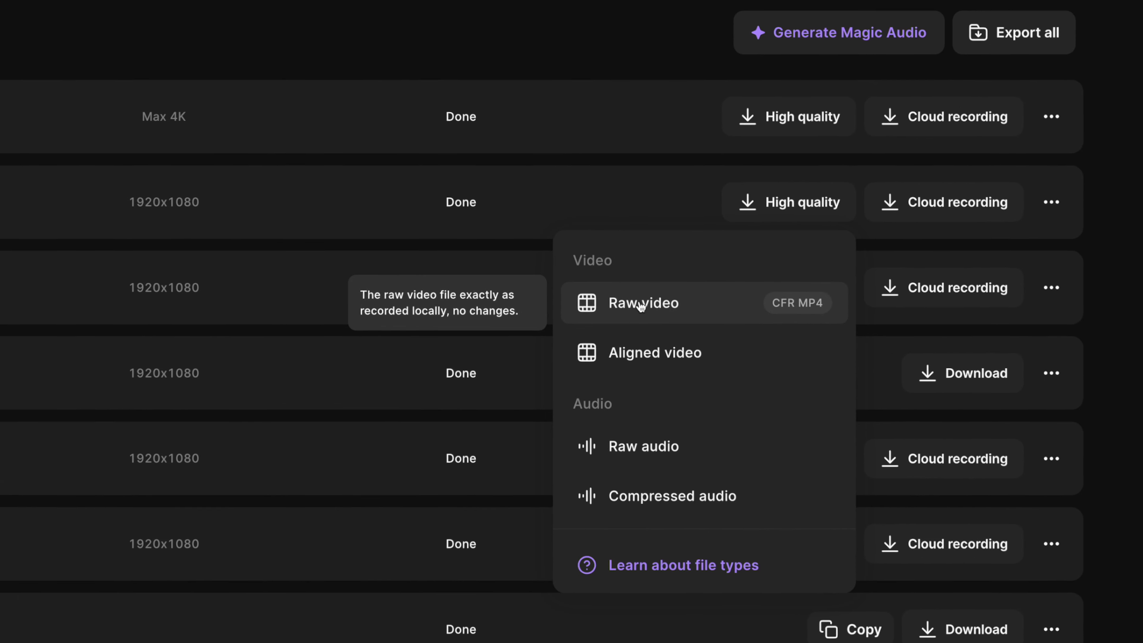
click(661, 193)
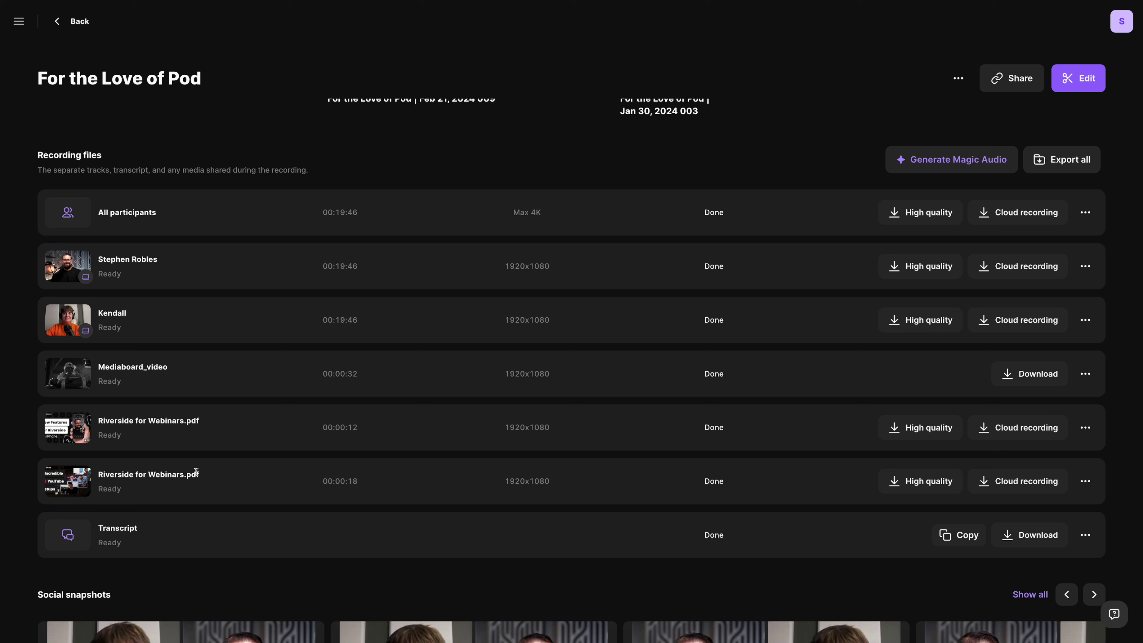
click(920, 429)
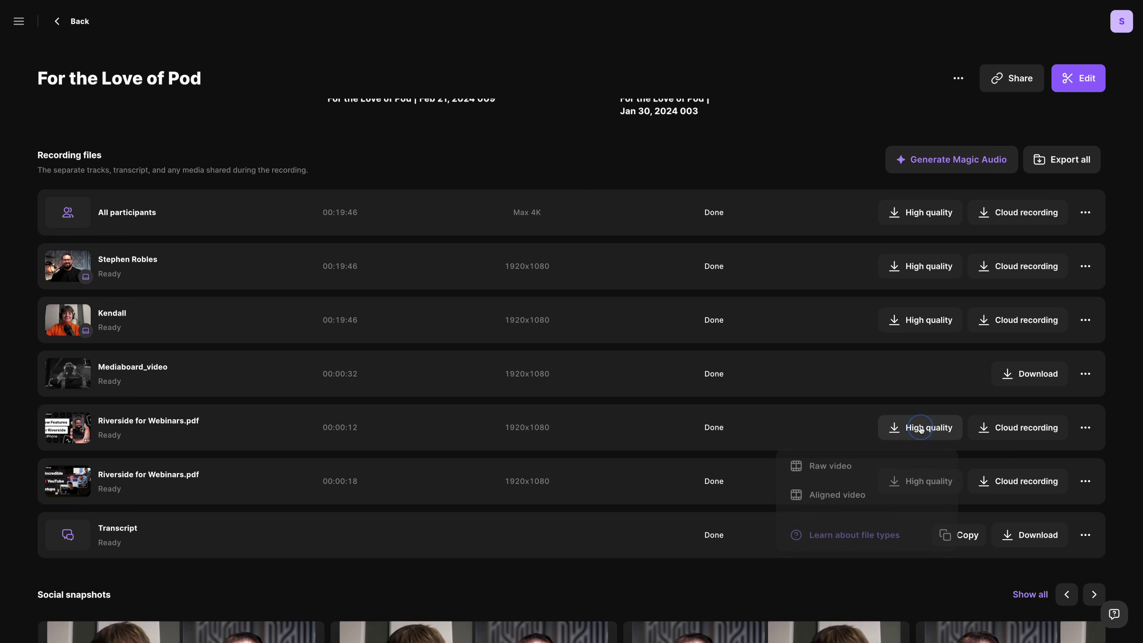
click(844, 166)
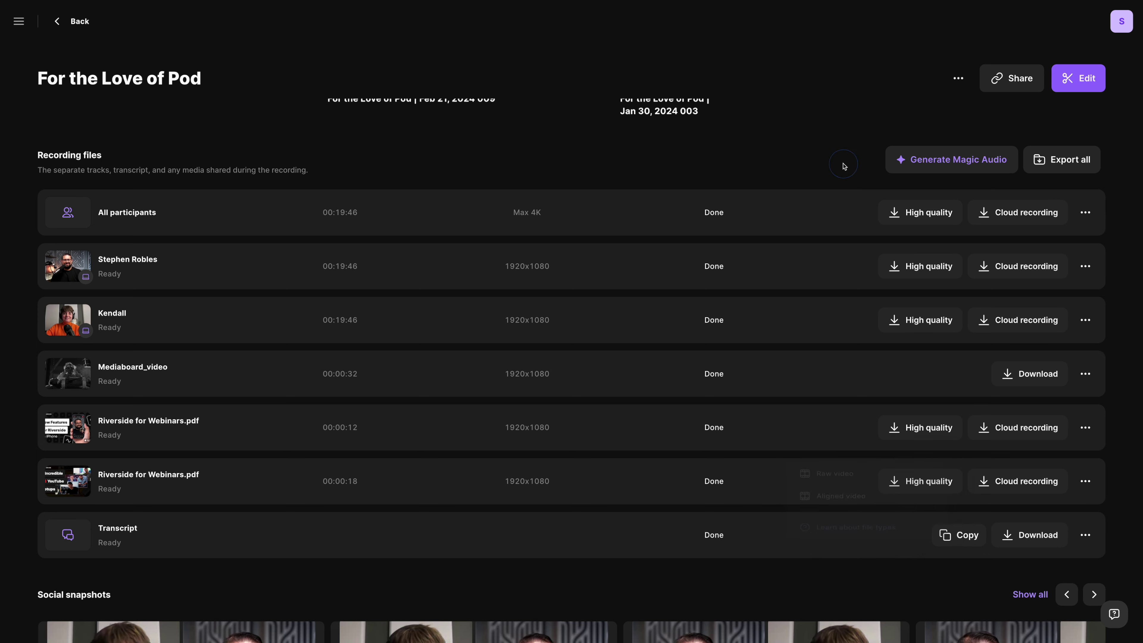
scroll(844, 328, down, 1)
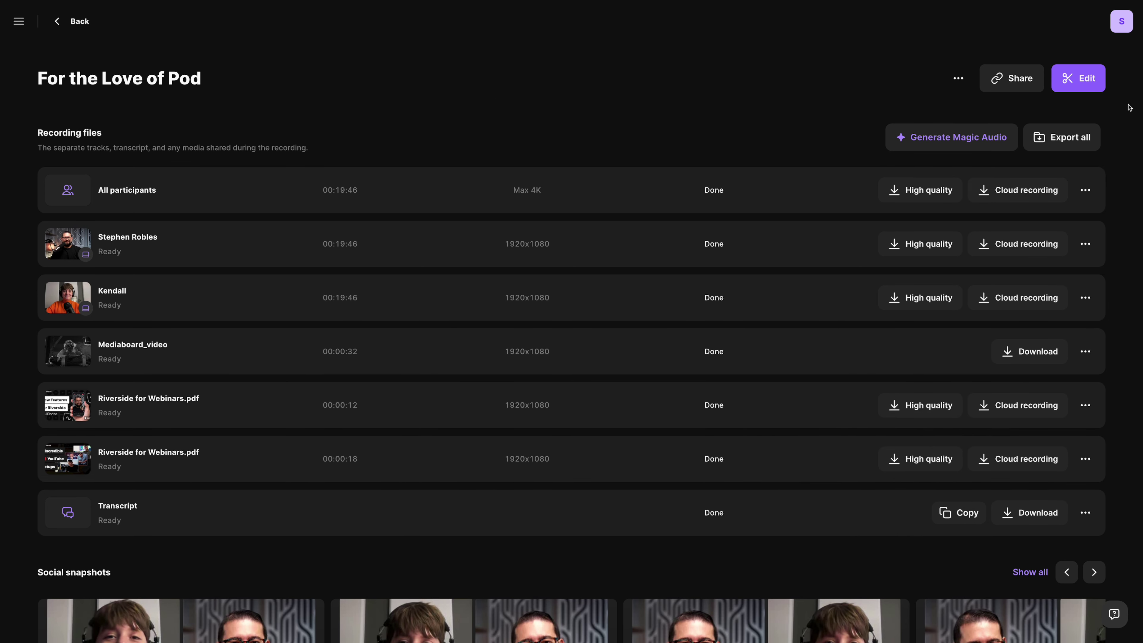
click(1079, 129)
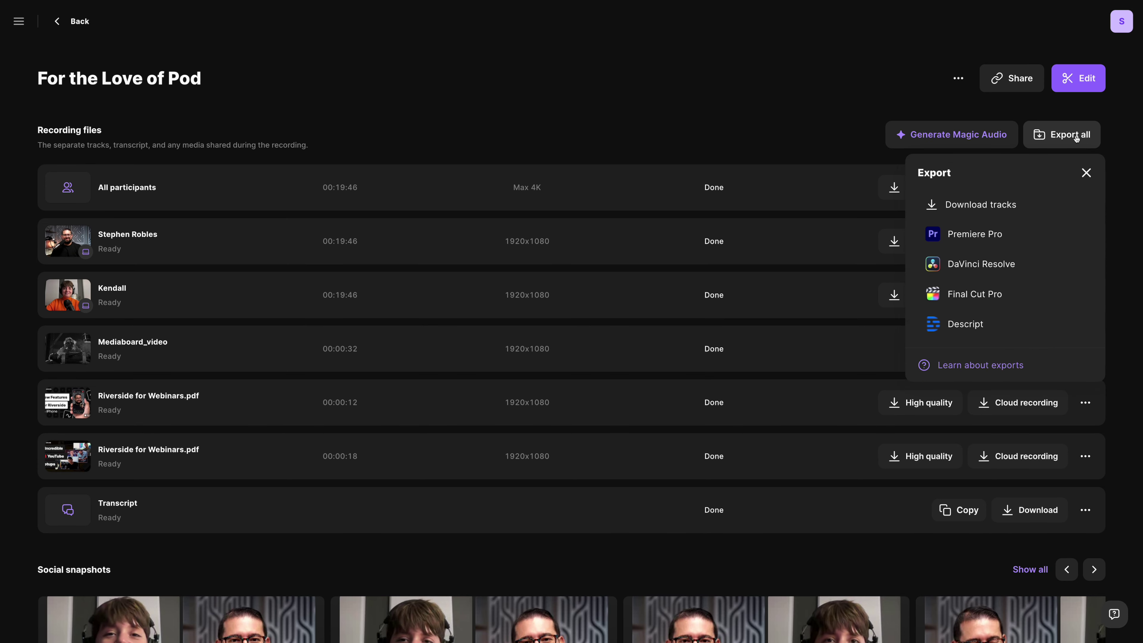
click(1124, 130)
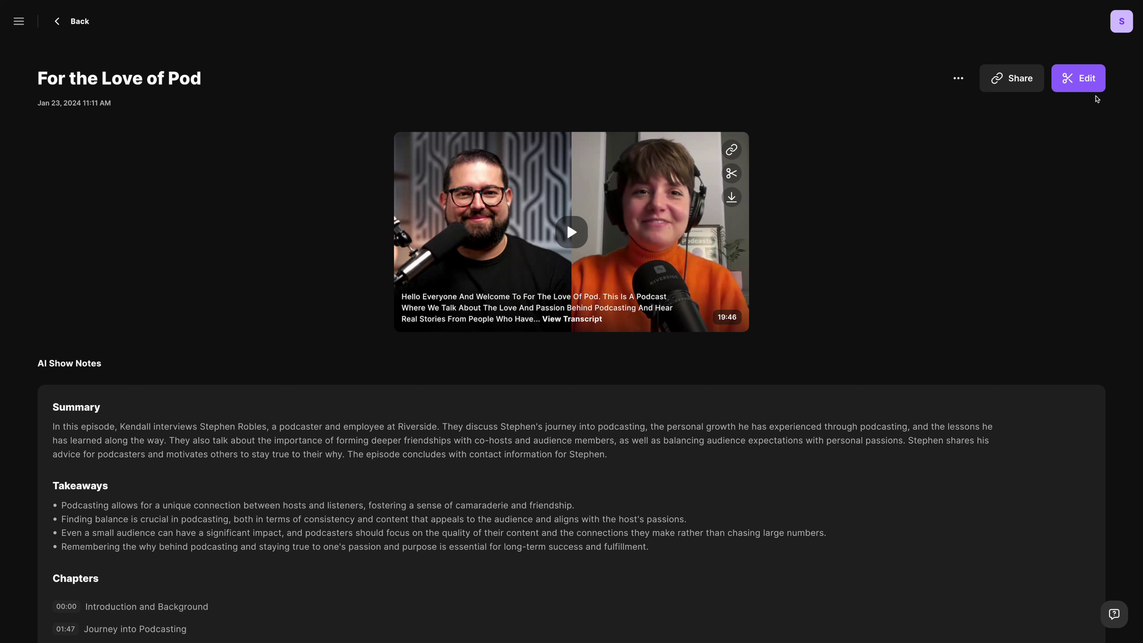
Create a new edit of the For the Love of Pod recording from the Edit menu.
click(1091, 86)
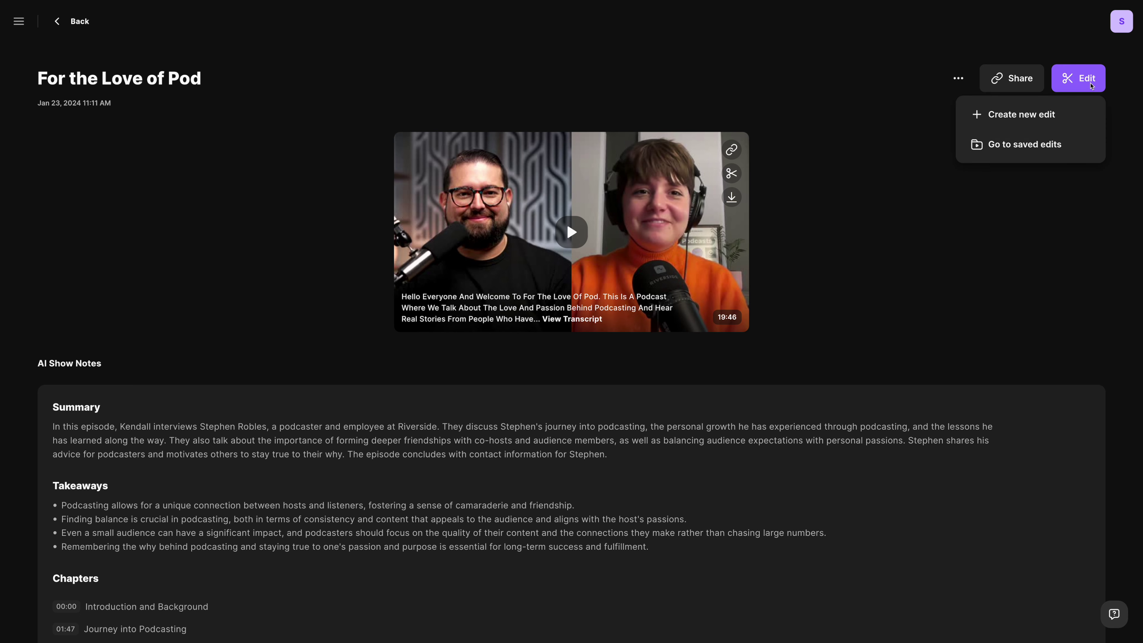
click(1040, 116)
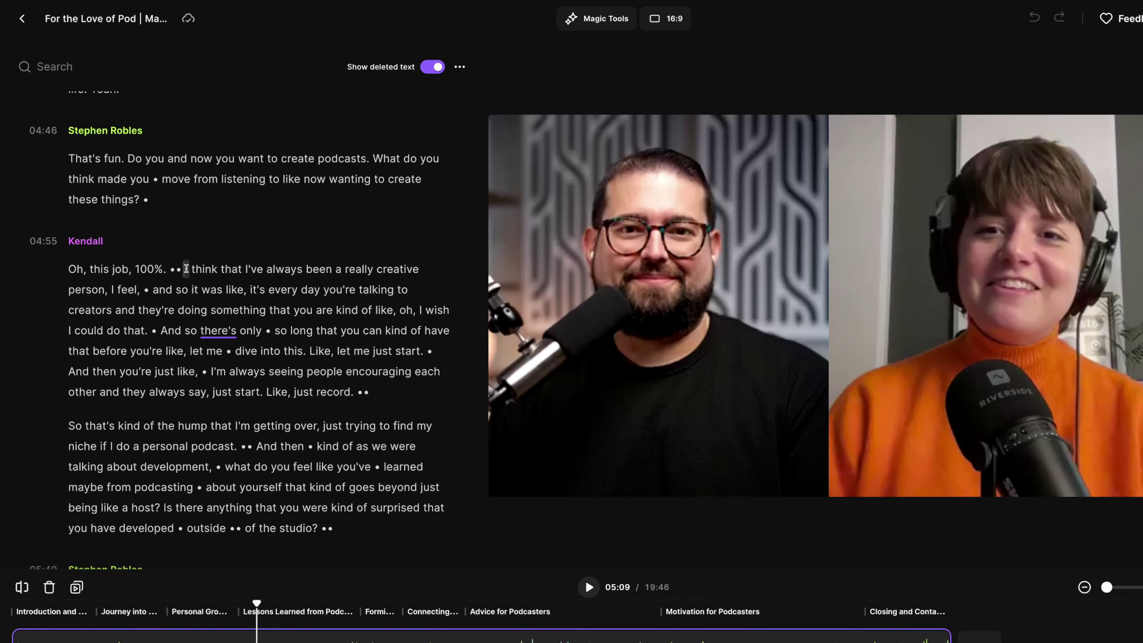
Delete the transcript passage from 'I think that I've always been' through 'there's only'.
drag(170, 246, 246, 305)
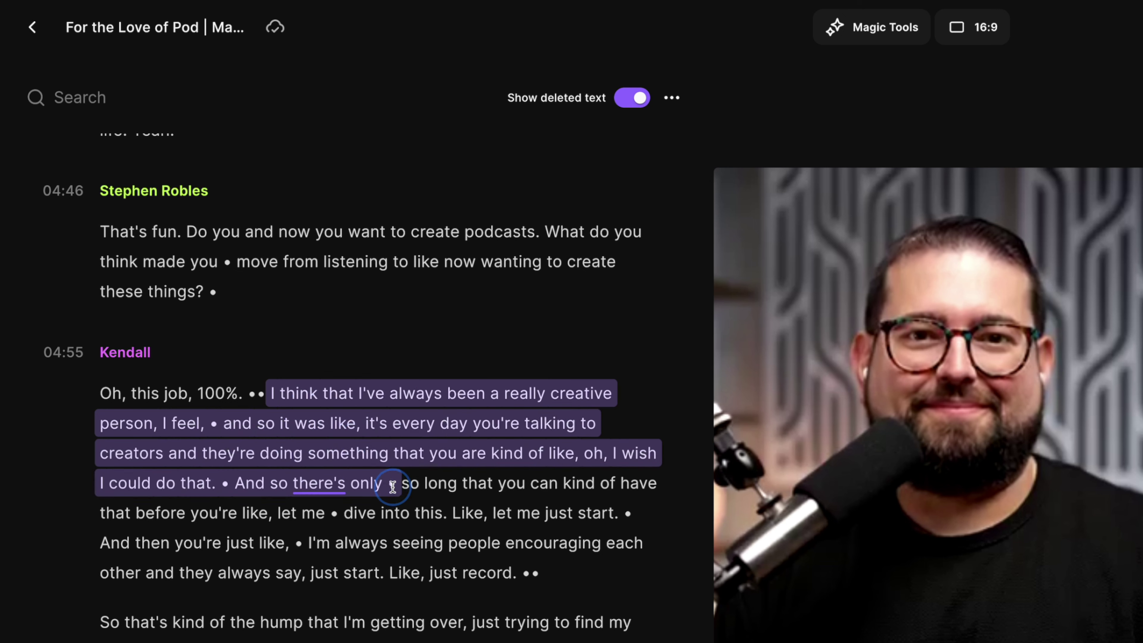
drag(384, 490, 382, 486)
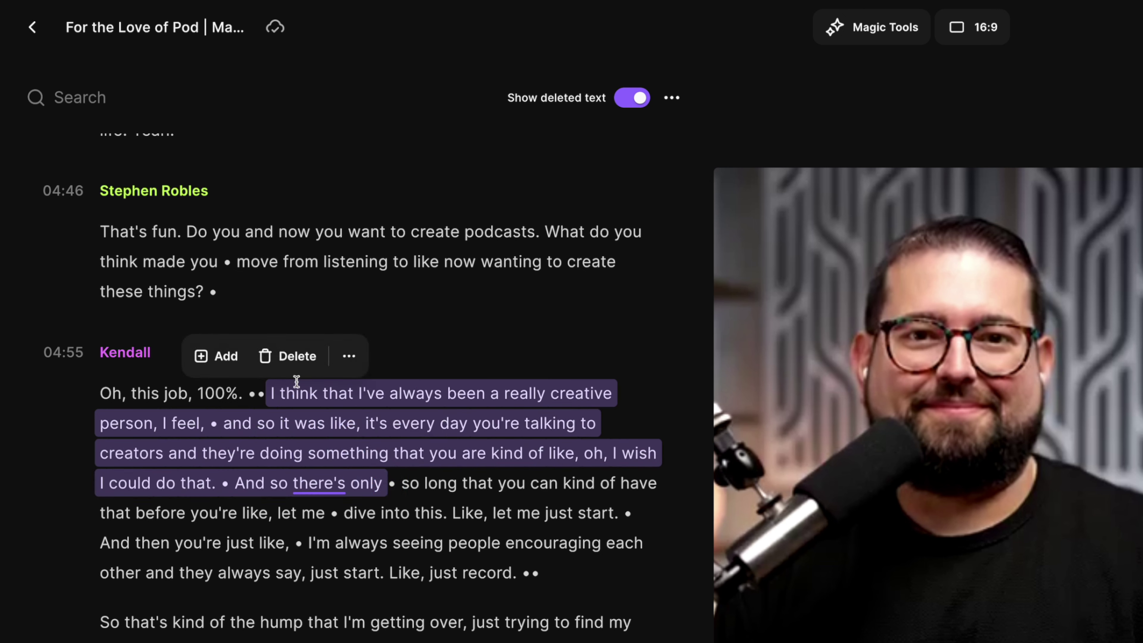
click(294, 358)
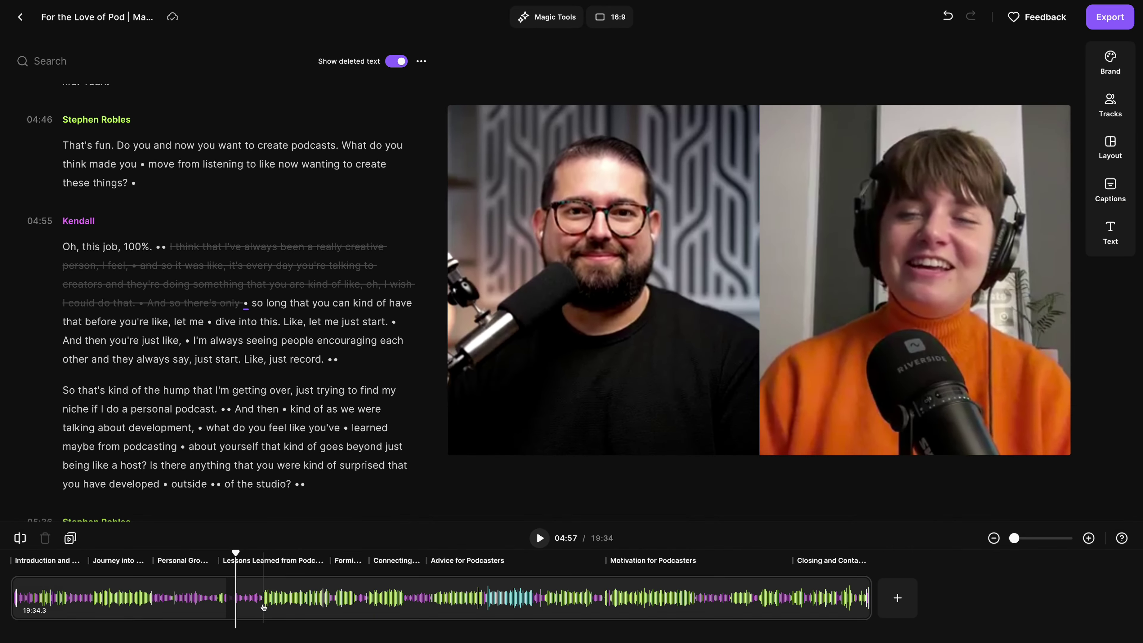
Split the timeline at 05:36 and move the 46.66s clip earlier, before the thumbnail clip.
drag(235, 553, 264, 553)
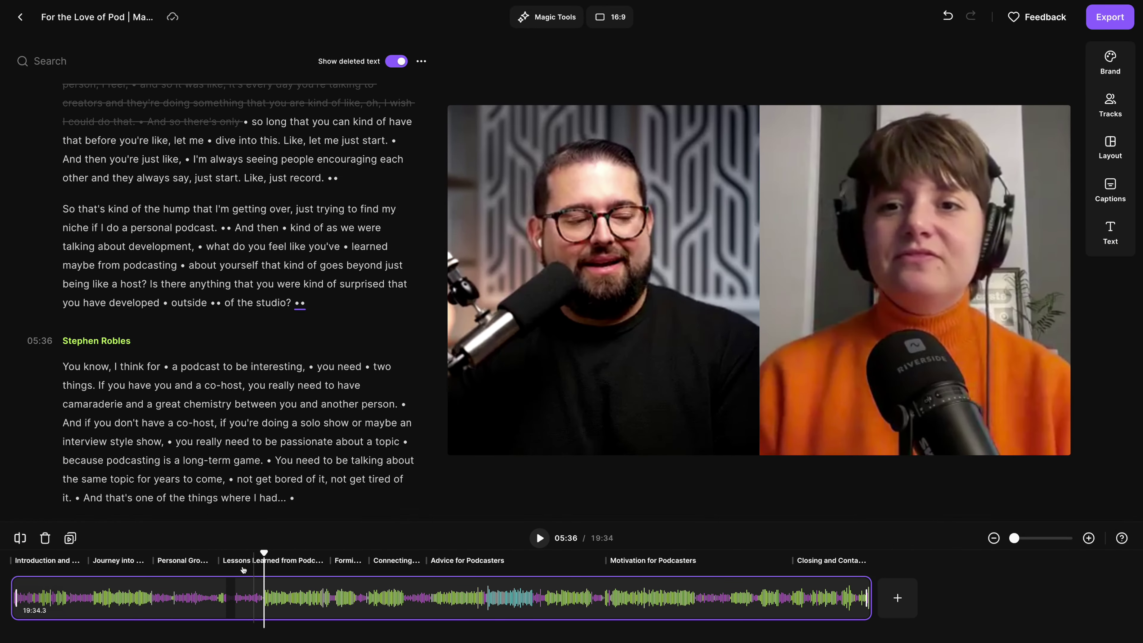
click(20, 537)
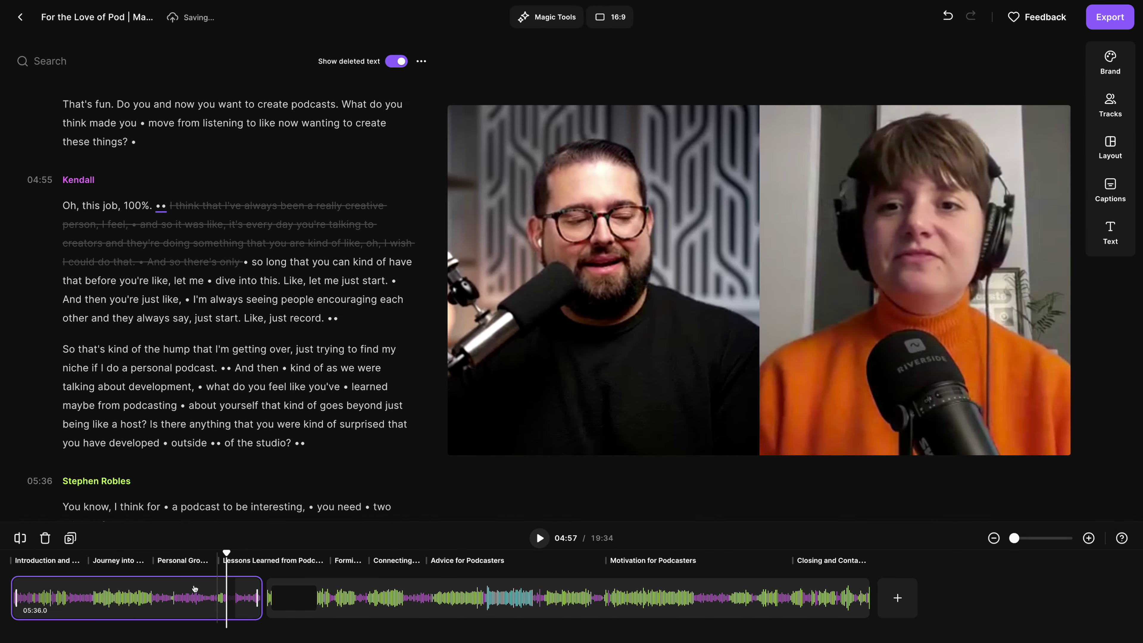
click(26, 544)
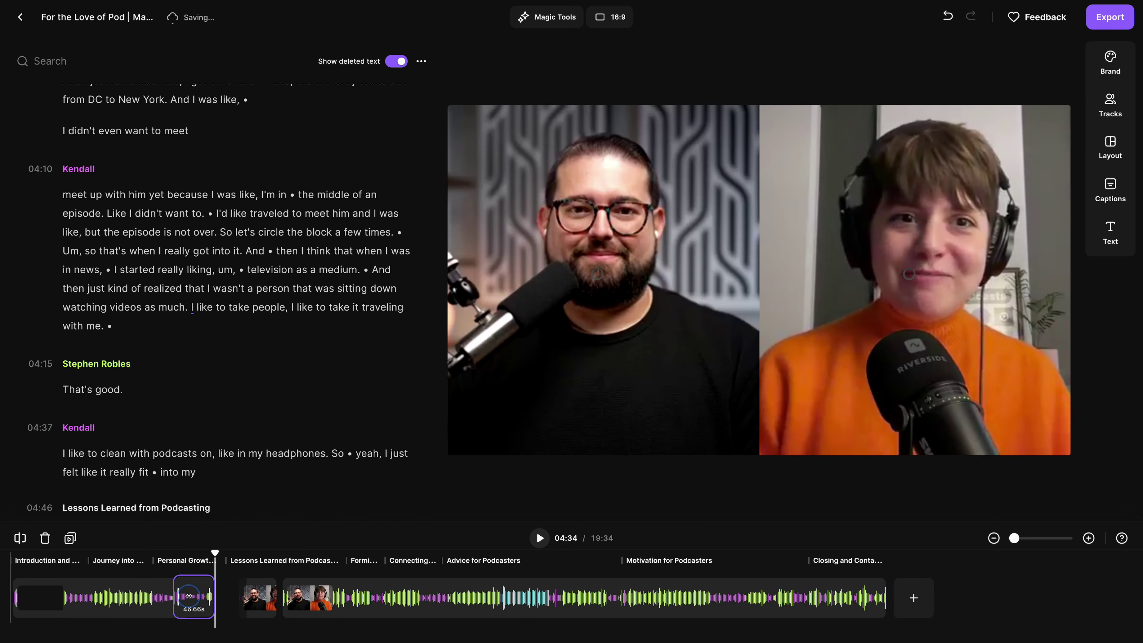
click(260, 596)
drag(260, 596, 214, 598)
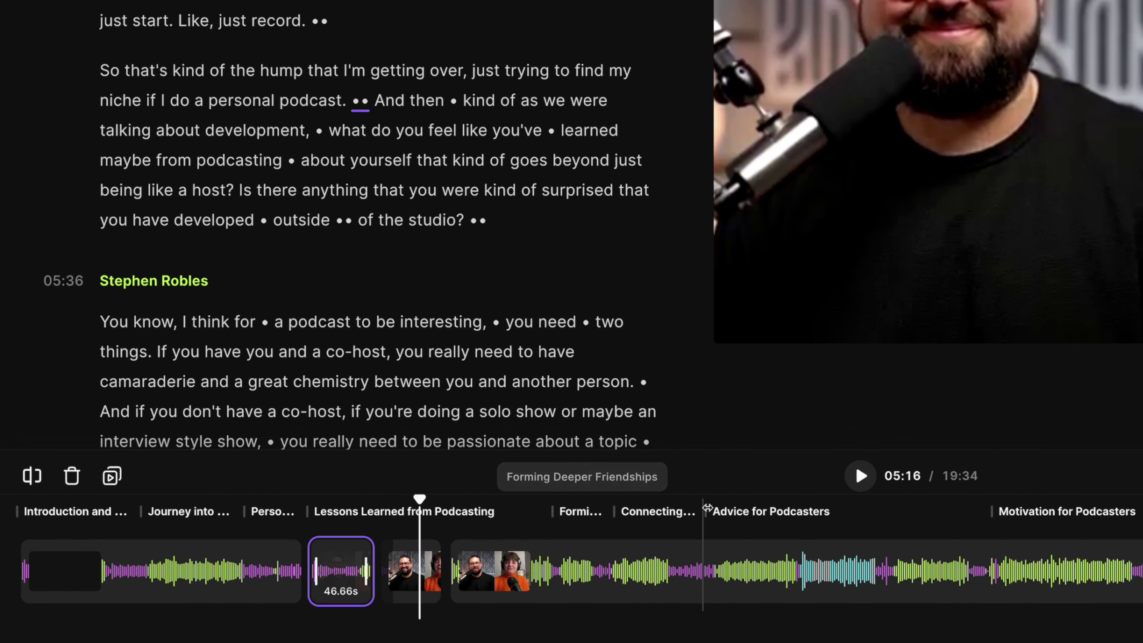
Copy the edit's chapters list from the transcript's download and copy options.
click(689, 513)
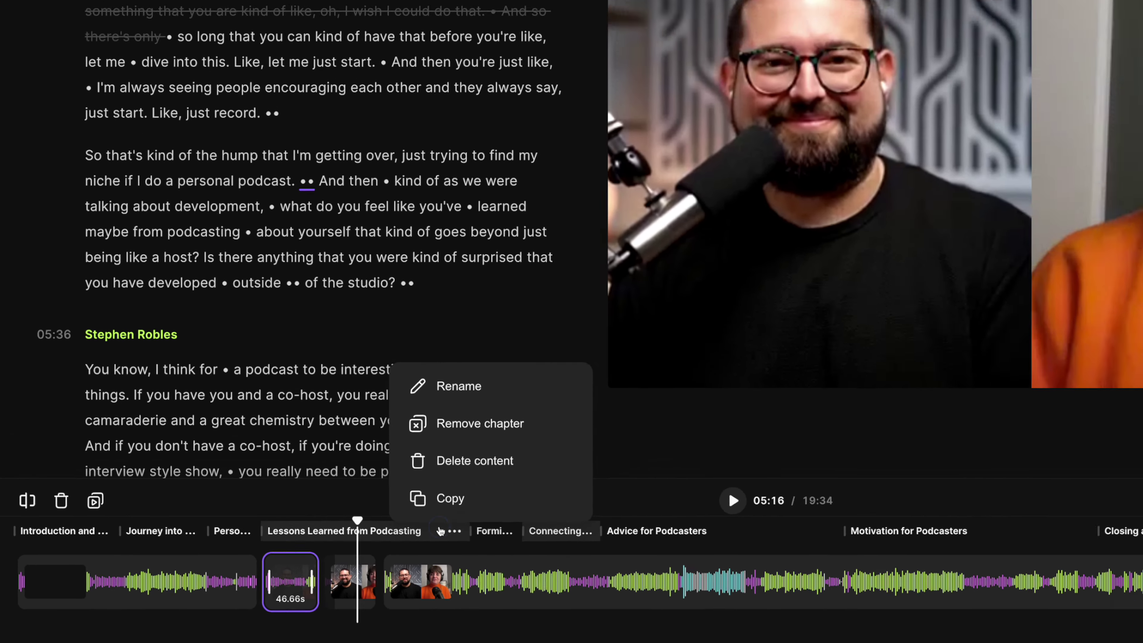
click(518, 514)
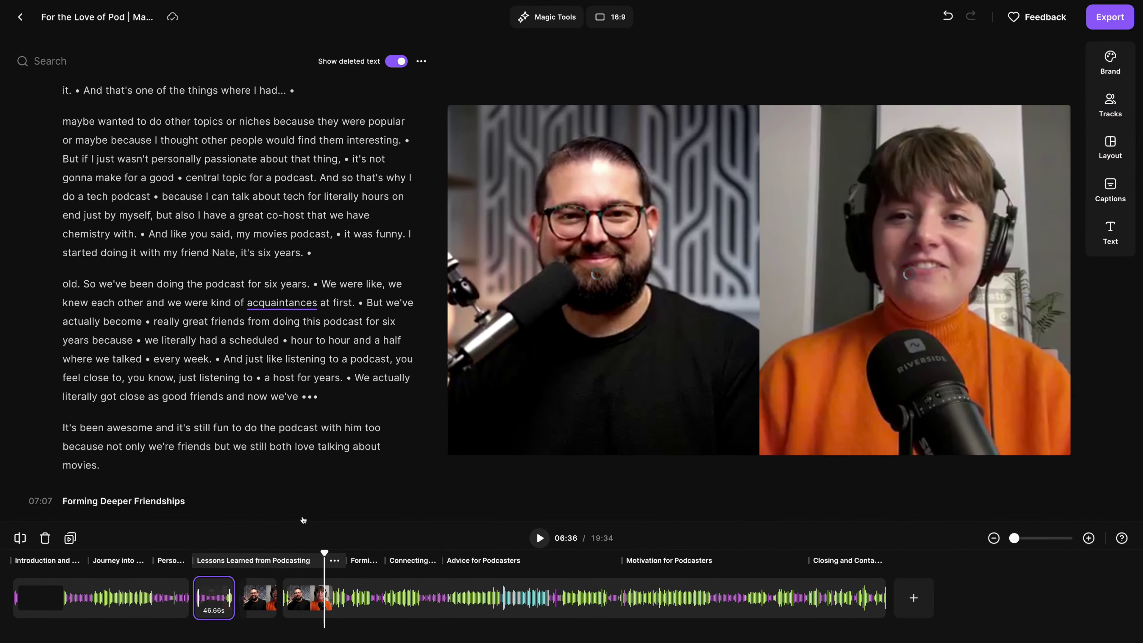
click(90, 303)
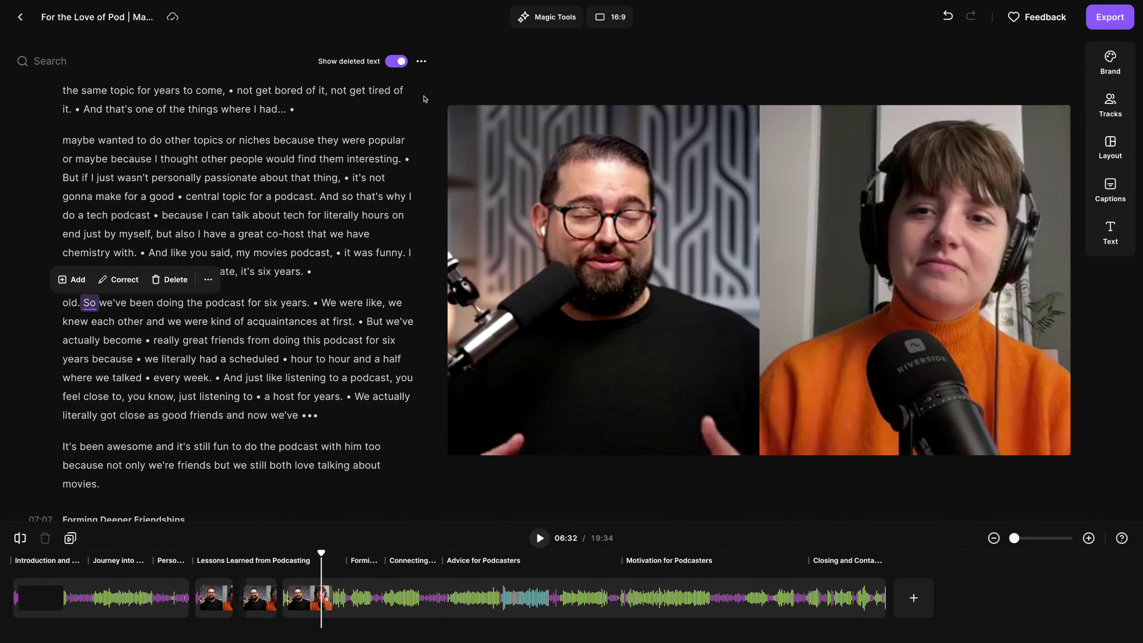
click(421, 63)
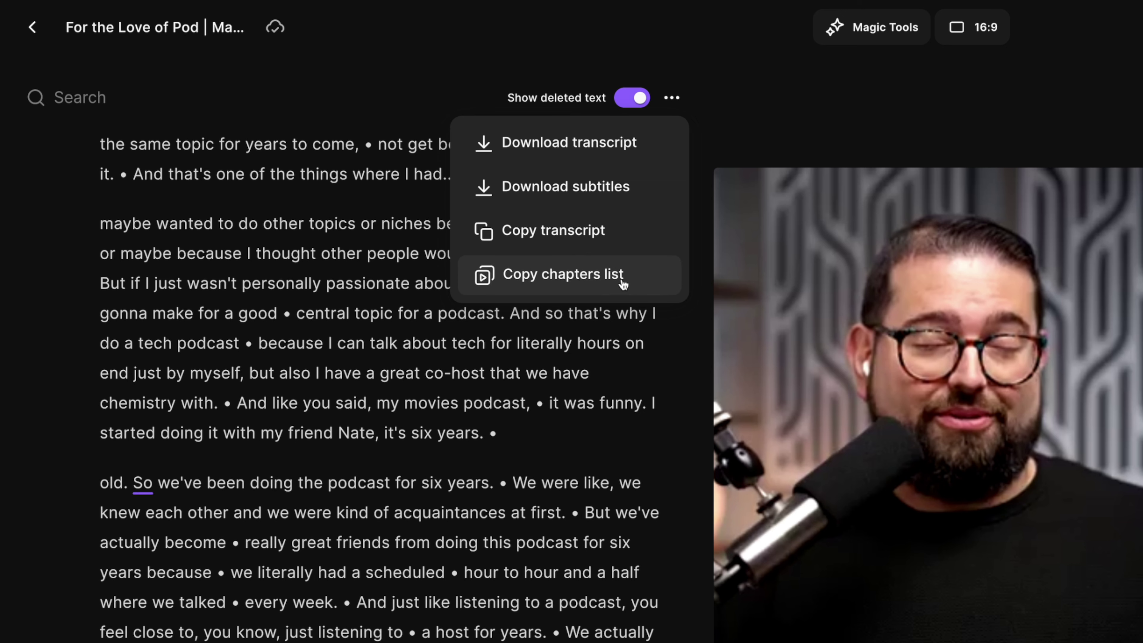
click(597, 281)
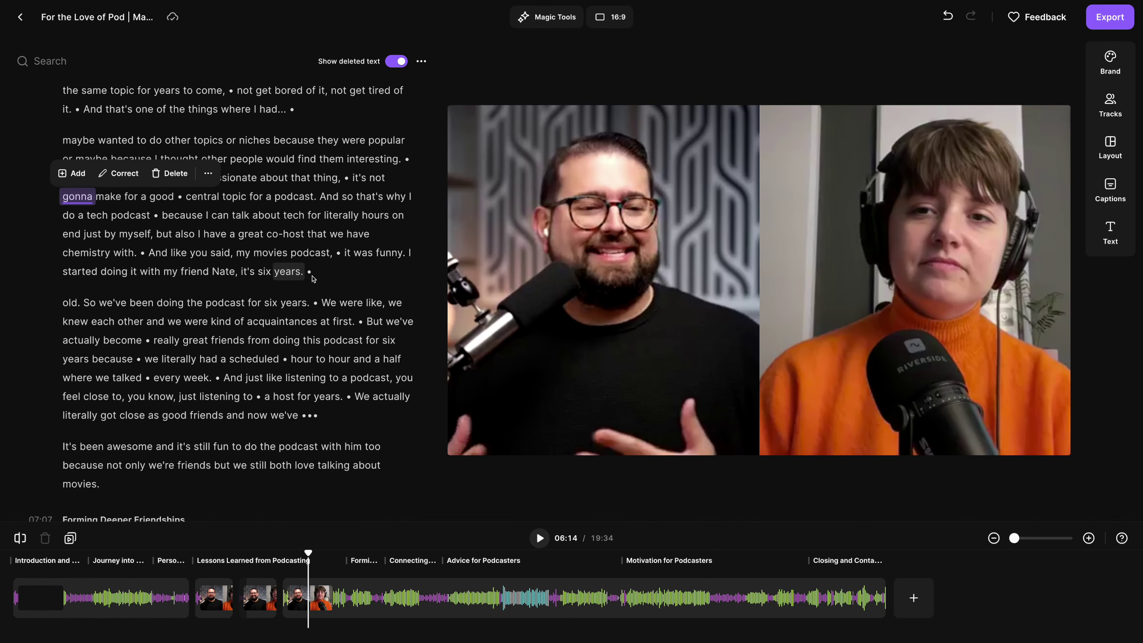
Dismiss the word toolbar over 'gonna' and search the transcript for 'podcast'.
click(483, 424)
click(78, 64)
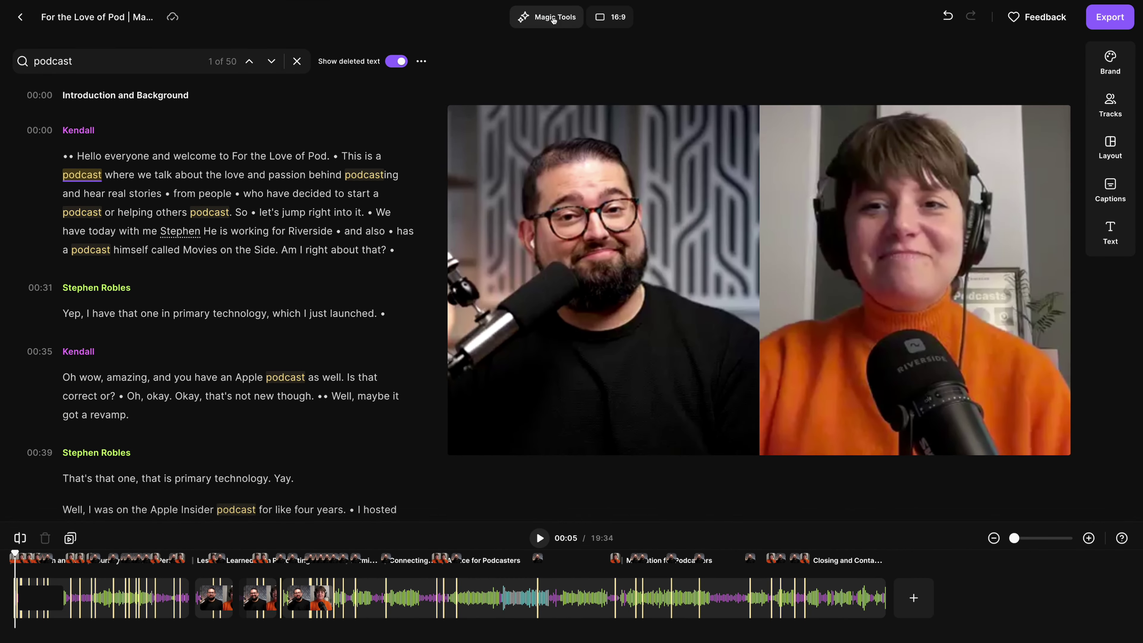
Try the Balanced and Fast pace settings, then settle on Natural, removing 2 pauses (7.3s).
click(539, 18)
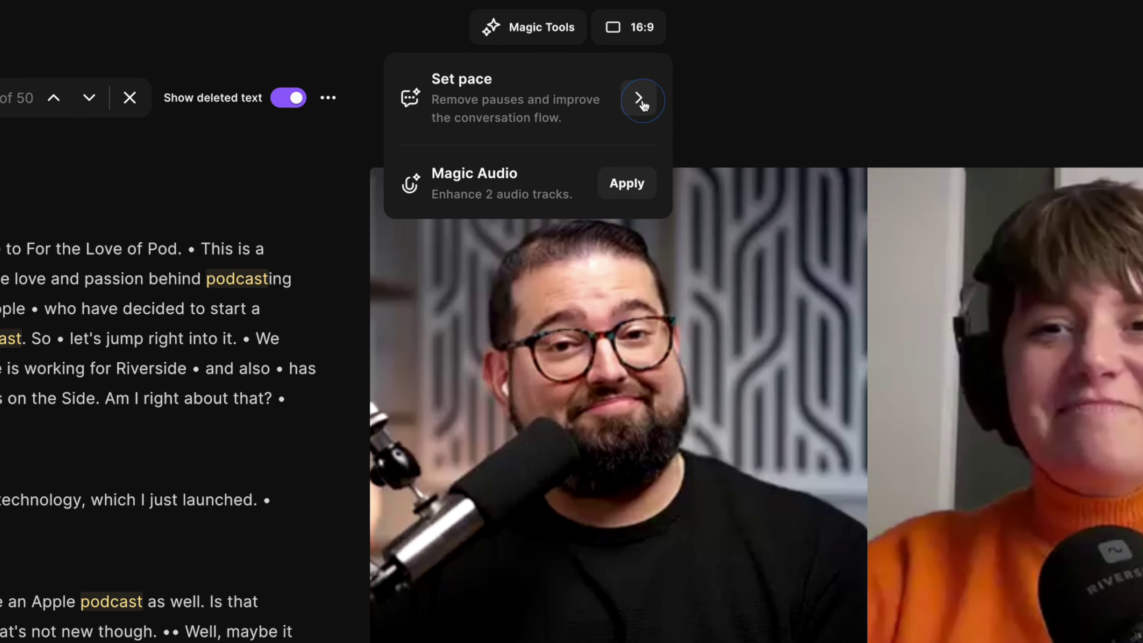
click(640, 98)
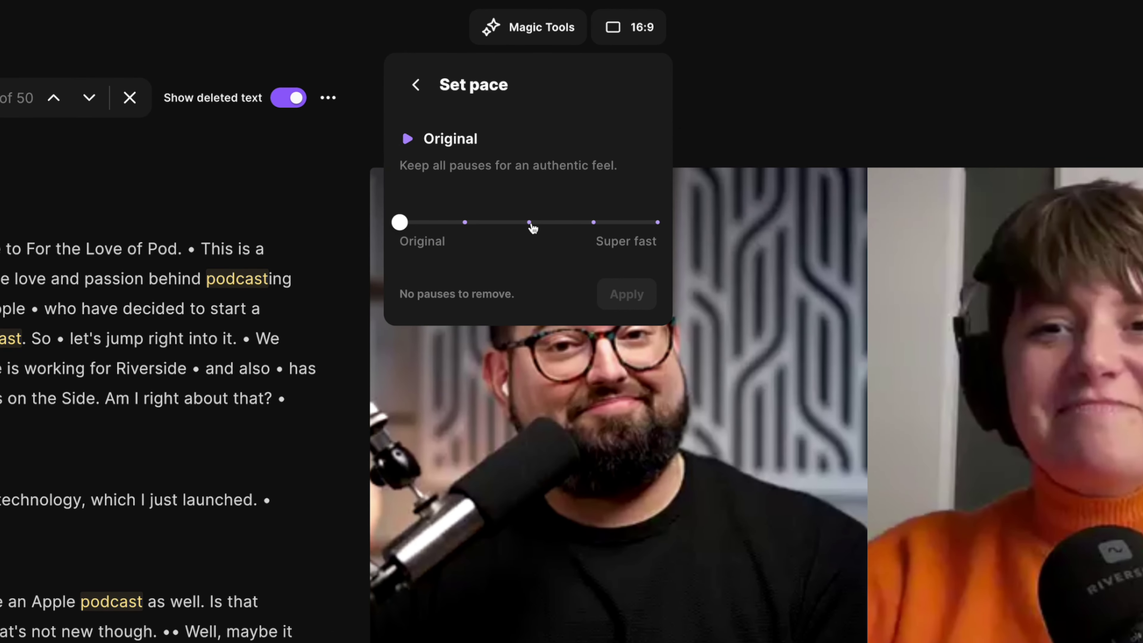
click(529, 223)
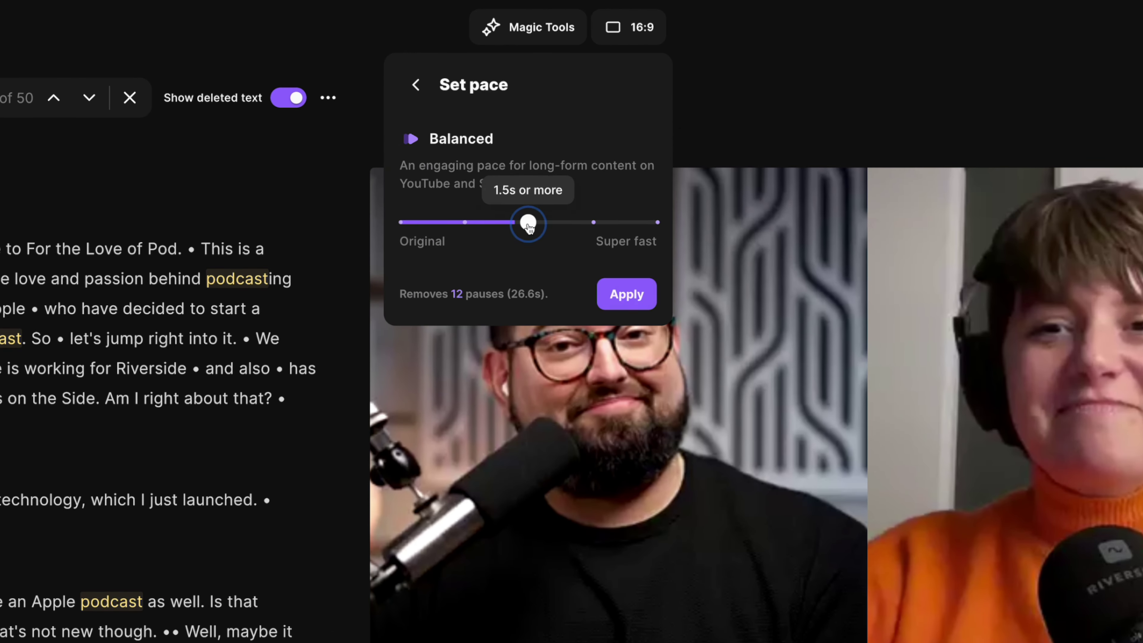
click(594, 223)
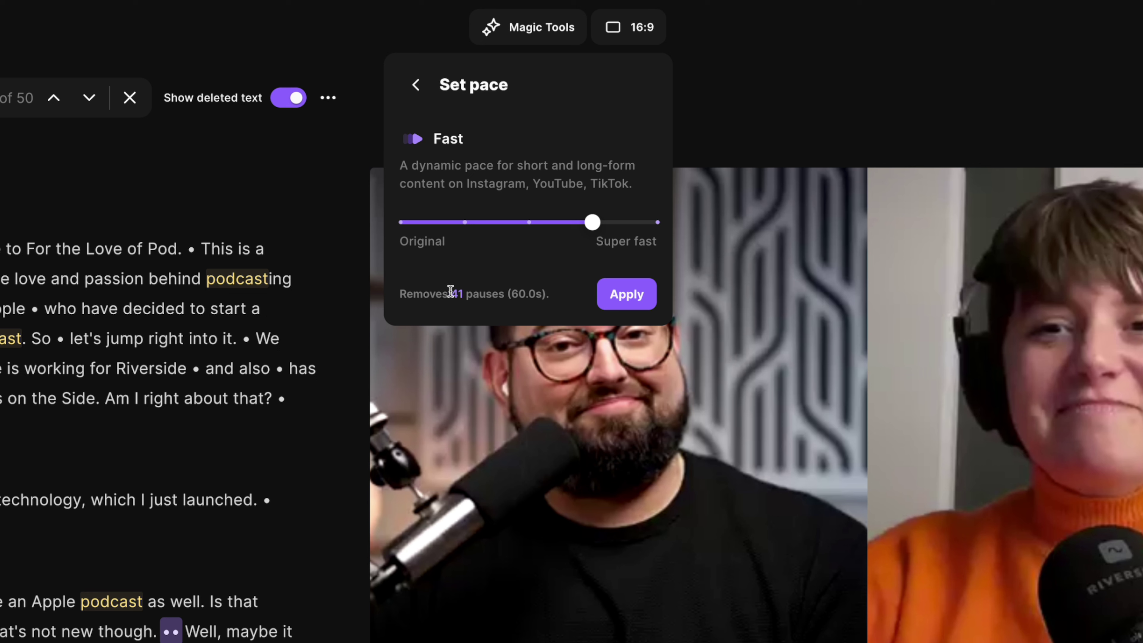
mouse_move(599, 223)
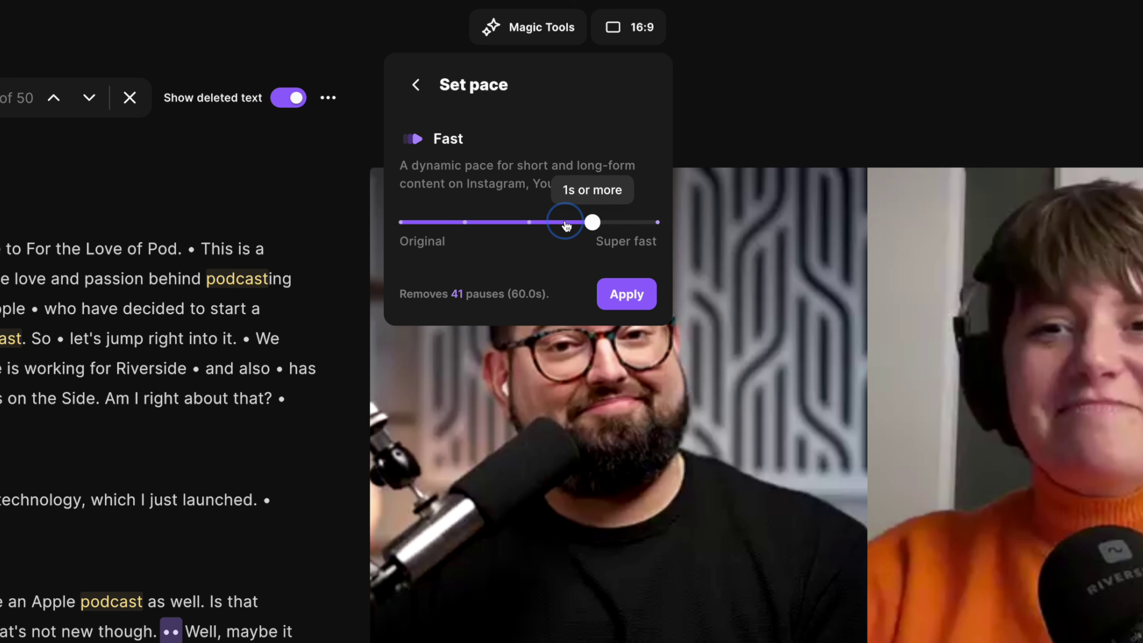
drag(567, 225, 479, 225)
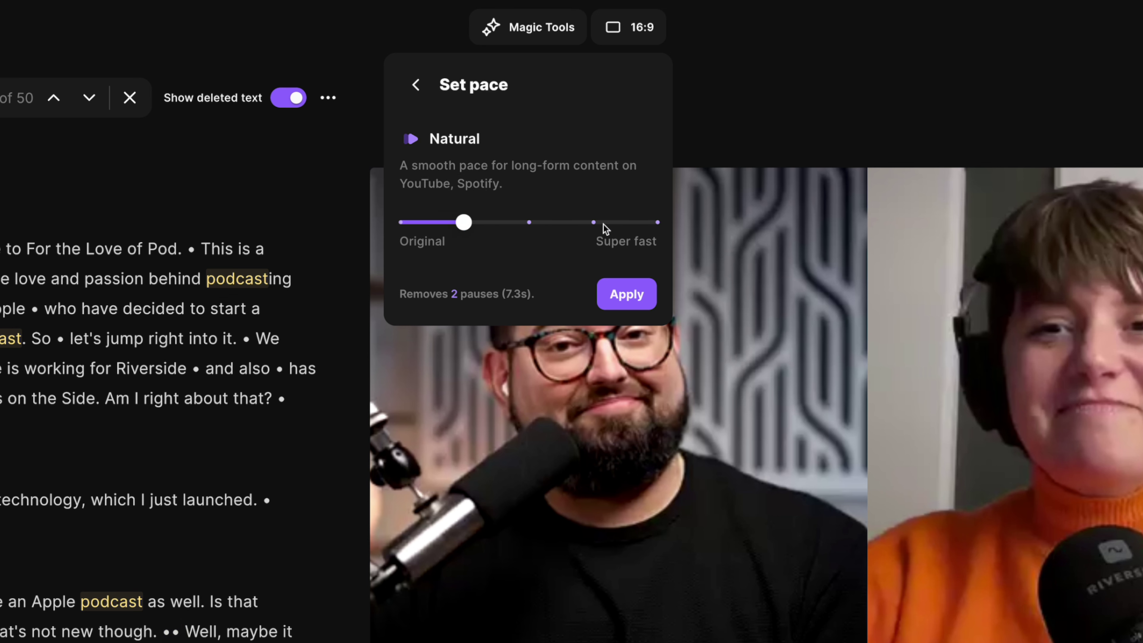
click(635, 28)
Preview the video in 9:16 and 1:1 aspect ratios, then return to 16:9.
click(635, 28)
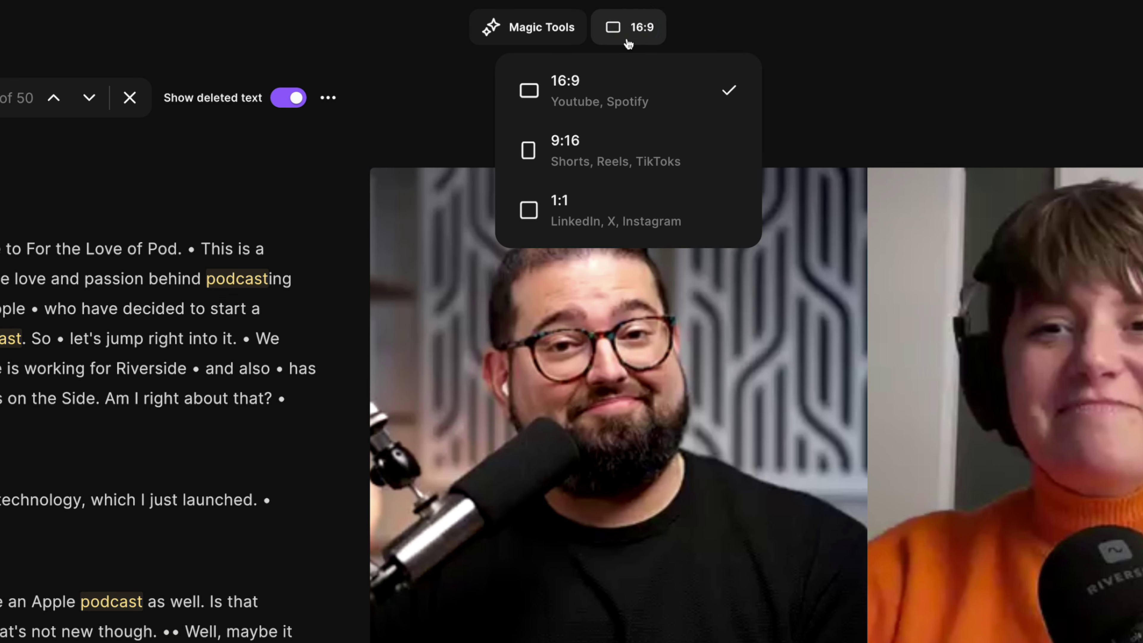
click(608, 140)
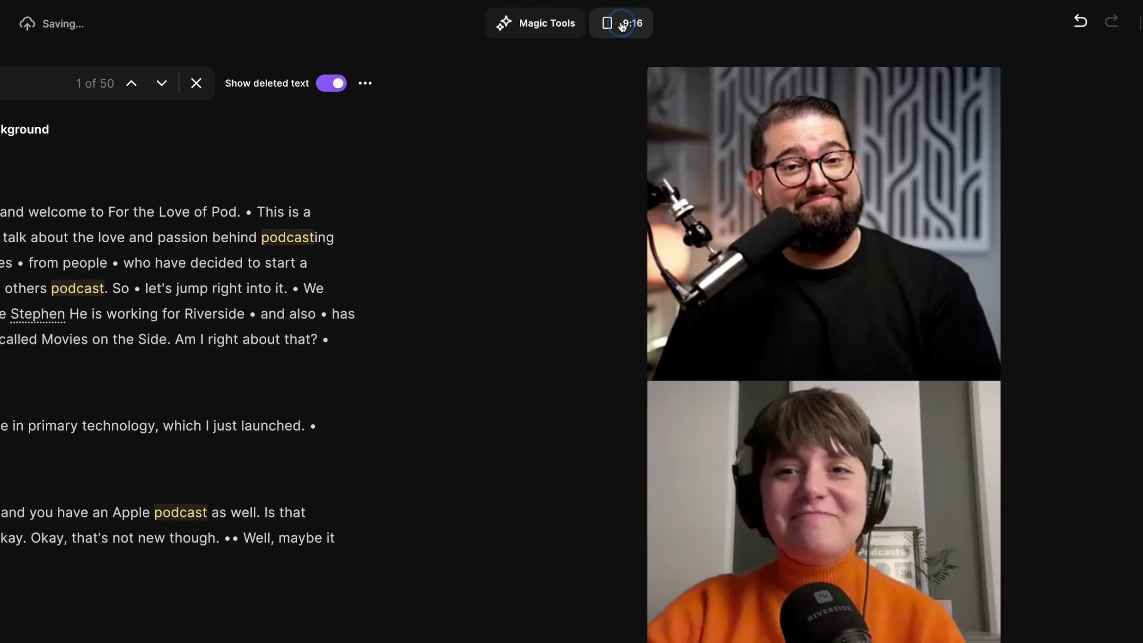
click(628, 27)
click(607, 119)
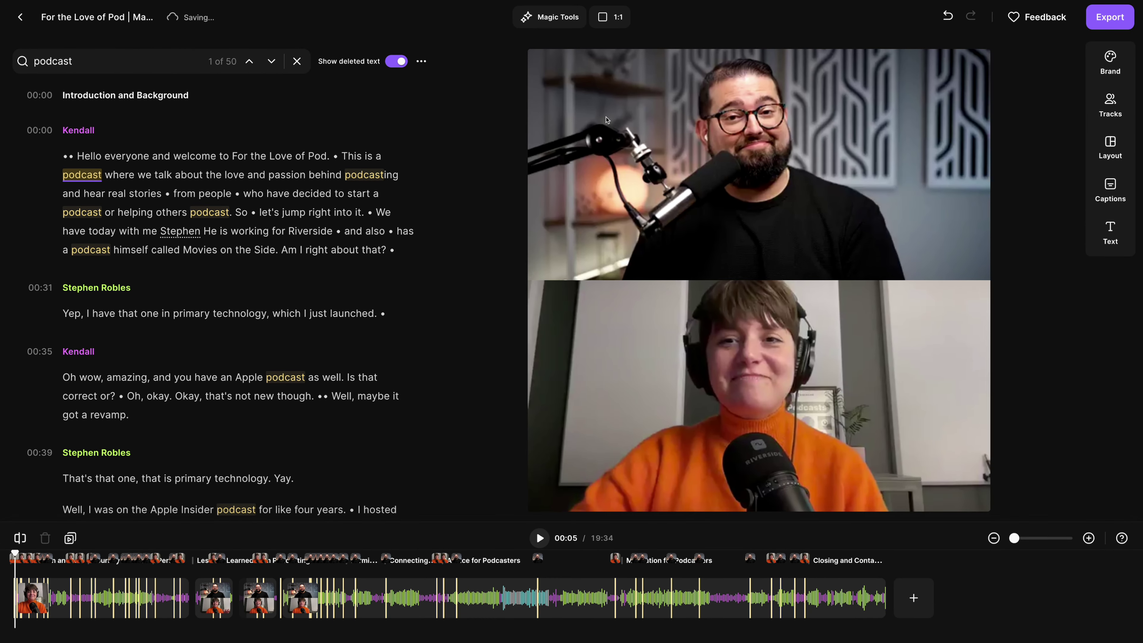
click(610, 17)
Add spacing between the grid video tiles and give them rounded corners.
click(602, 59)
click(1112, 143)
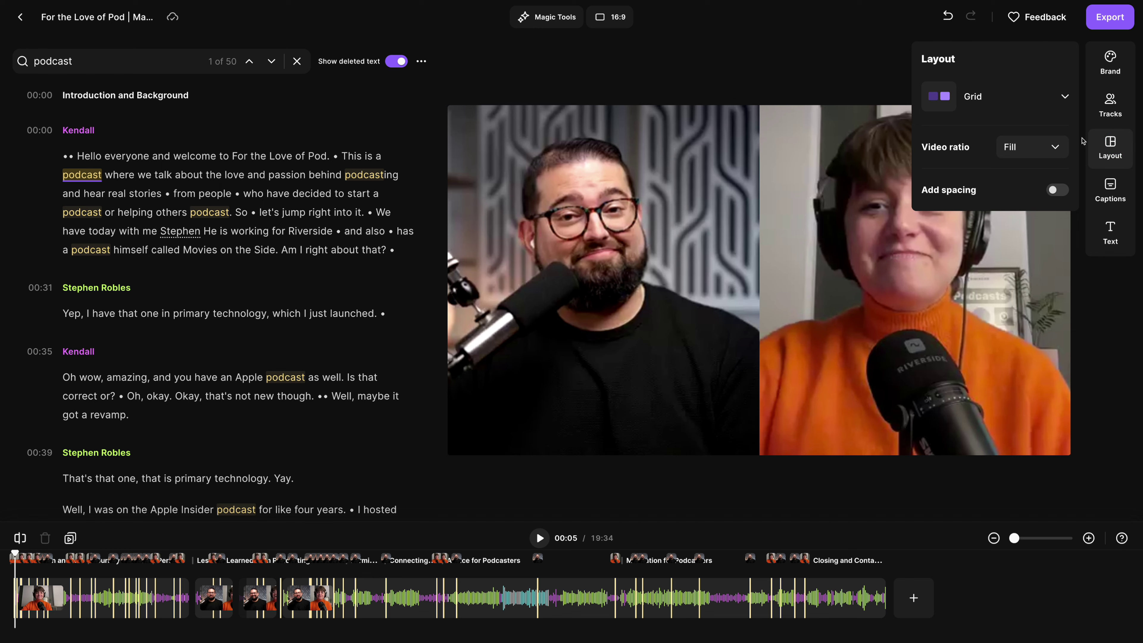
click(1054, 191)
click(1058, 233)
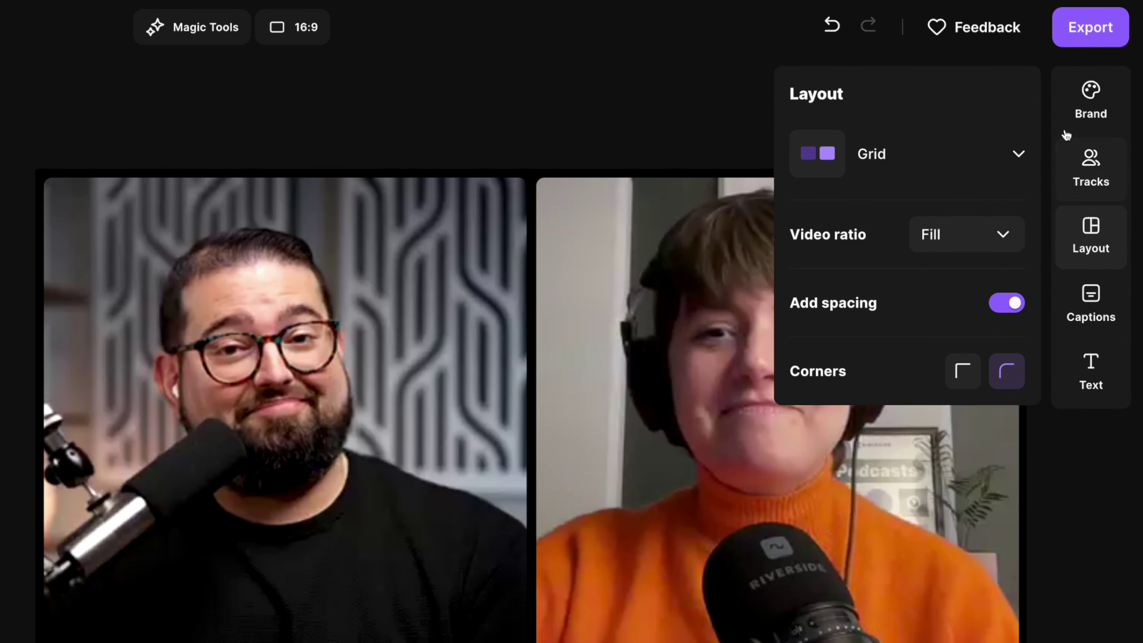
Set the canvas background to a purple brand background image.
click(1092, 112)
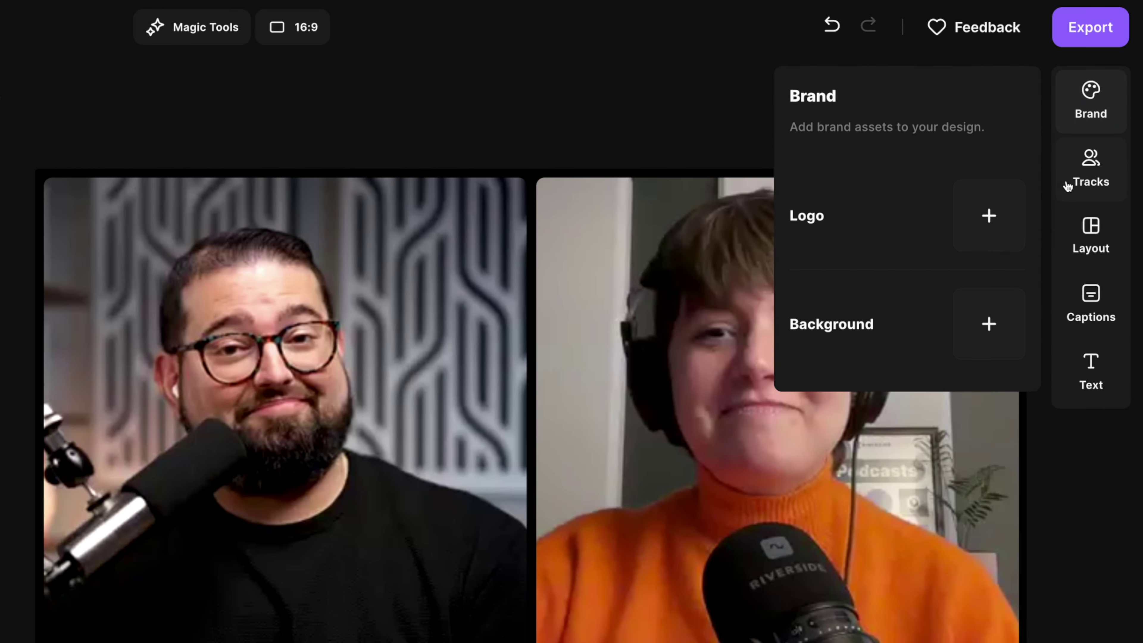
click(1000, 323)
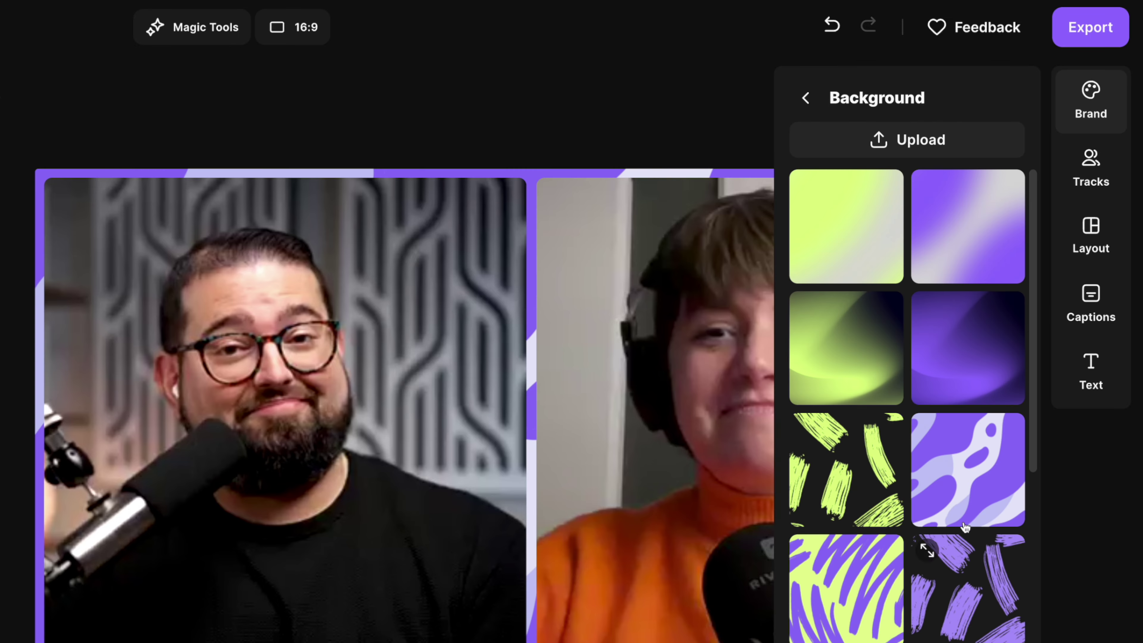
click(961, 356)
click(1092, 300)
Apply the boxed caption style with yellow as the spoken-word highlight colour.
click(910, 223)
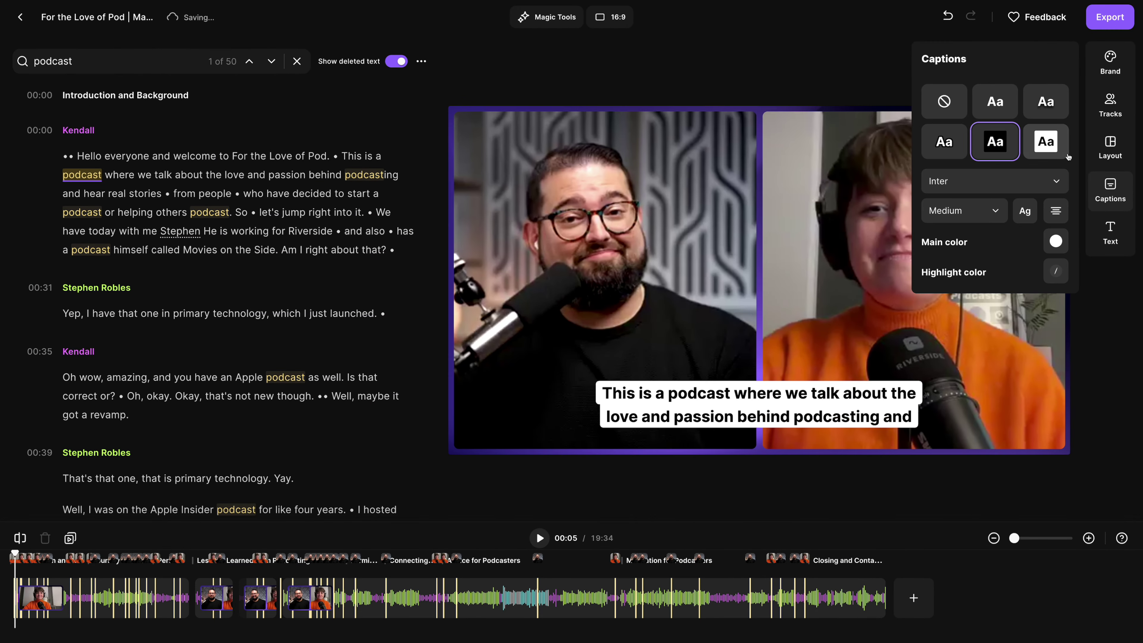
click(1006, 427)
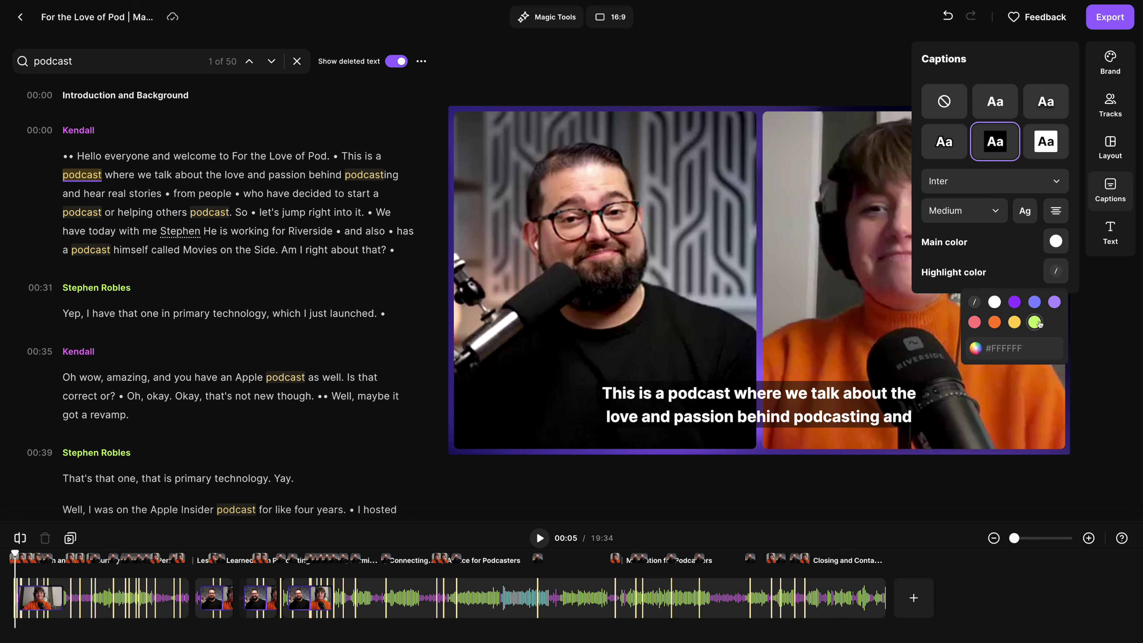
click(1015, 322)
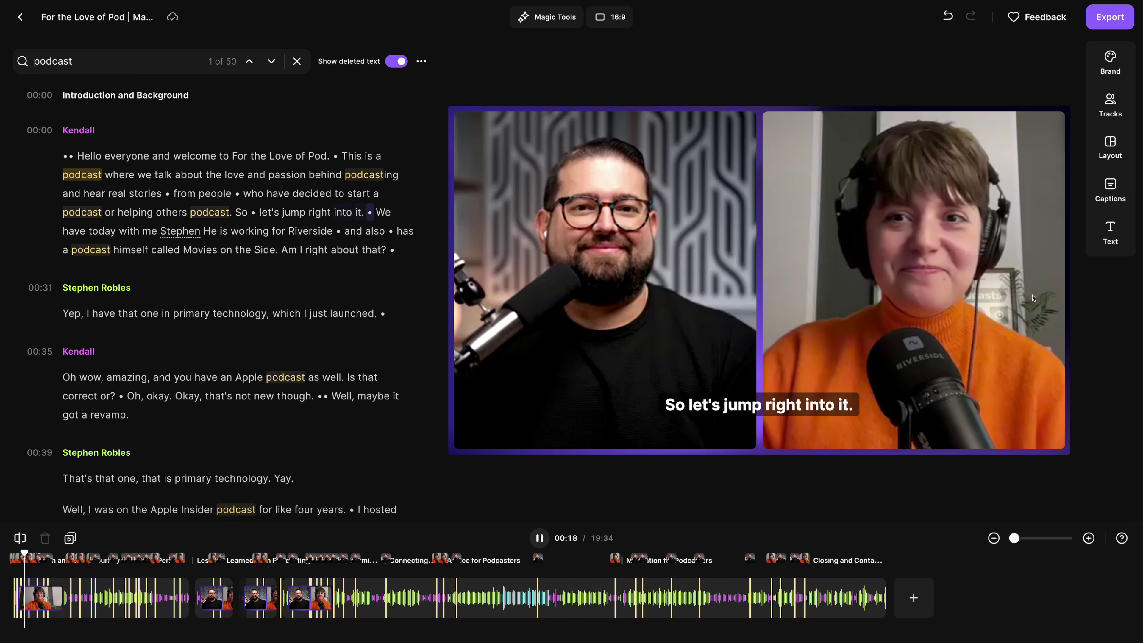
click(1111, 232)
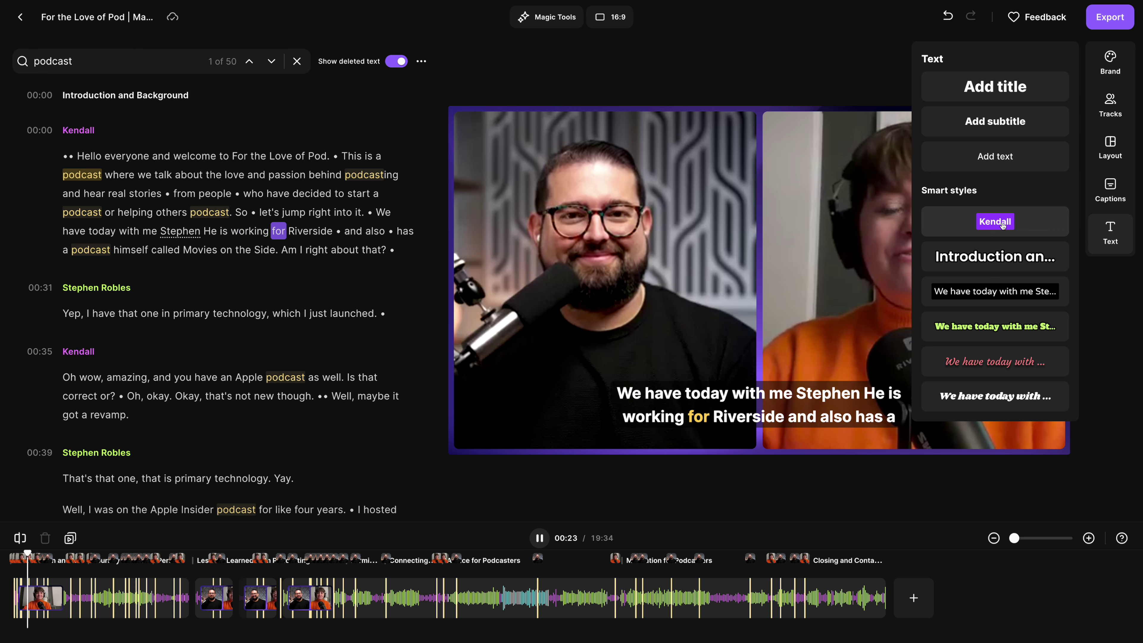
Insert the Kendall smart-style name label over the video and deselect it.
click(1012, 224)
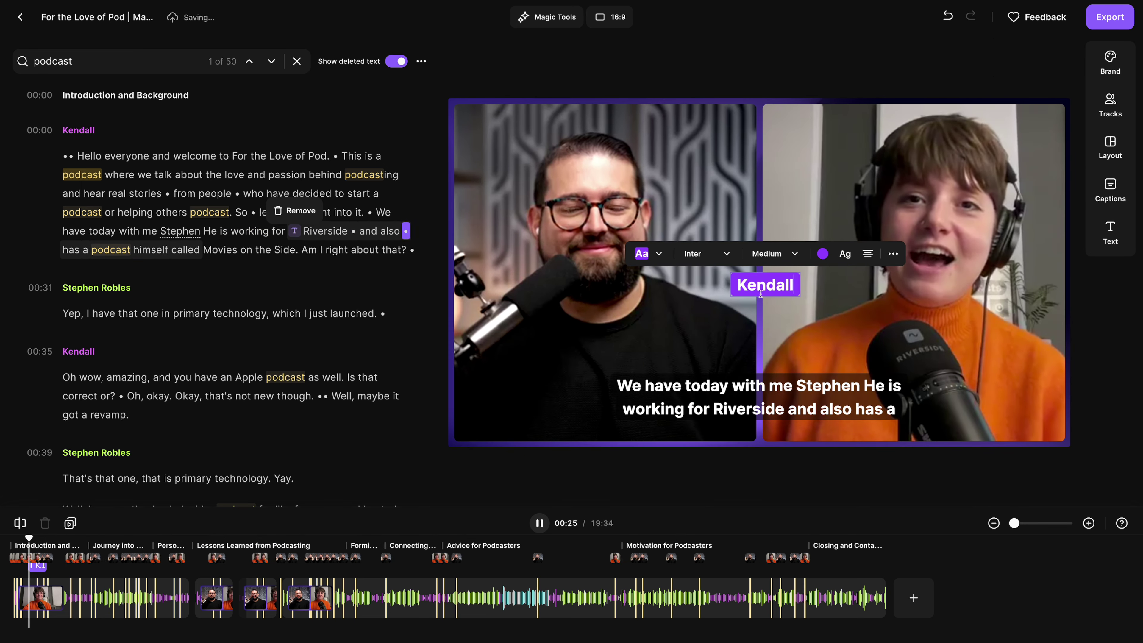
click(791, 308)
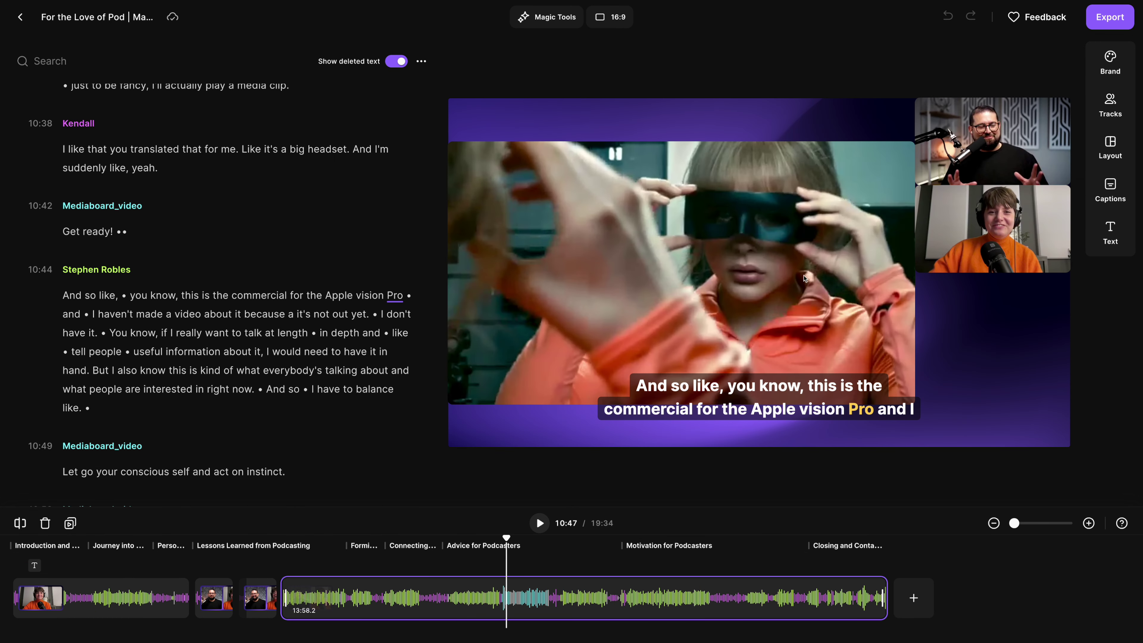
At the Recording Kits slide near 19:12, switch the layout from Grid to Full screen.
click(500, 603)
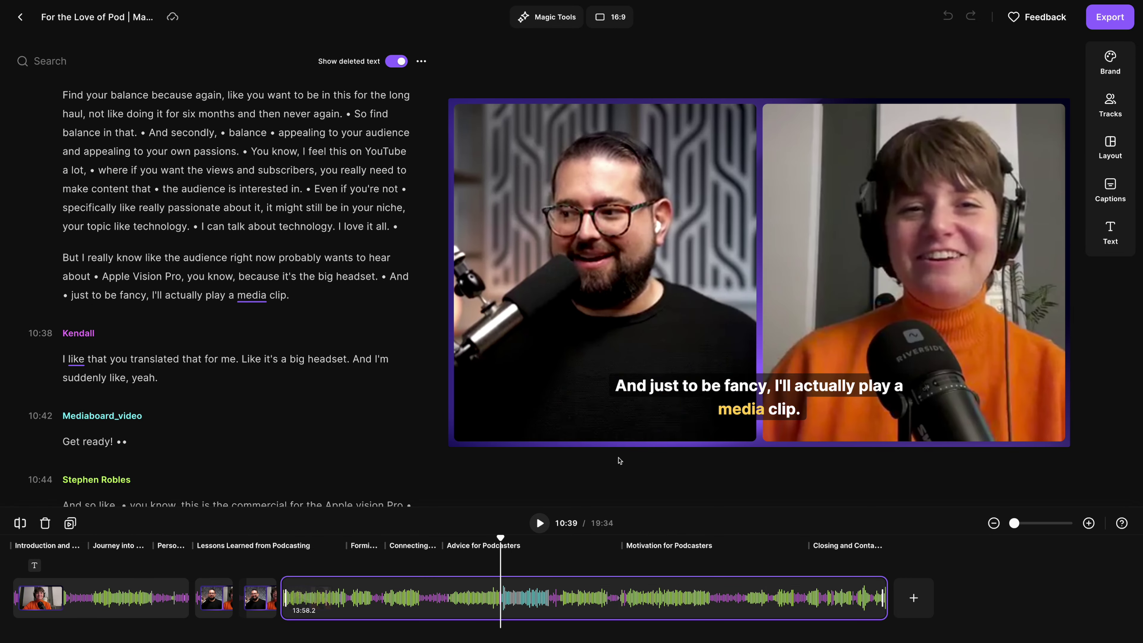
click(627, 615)
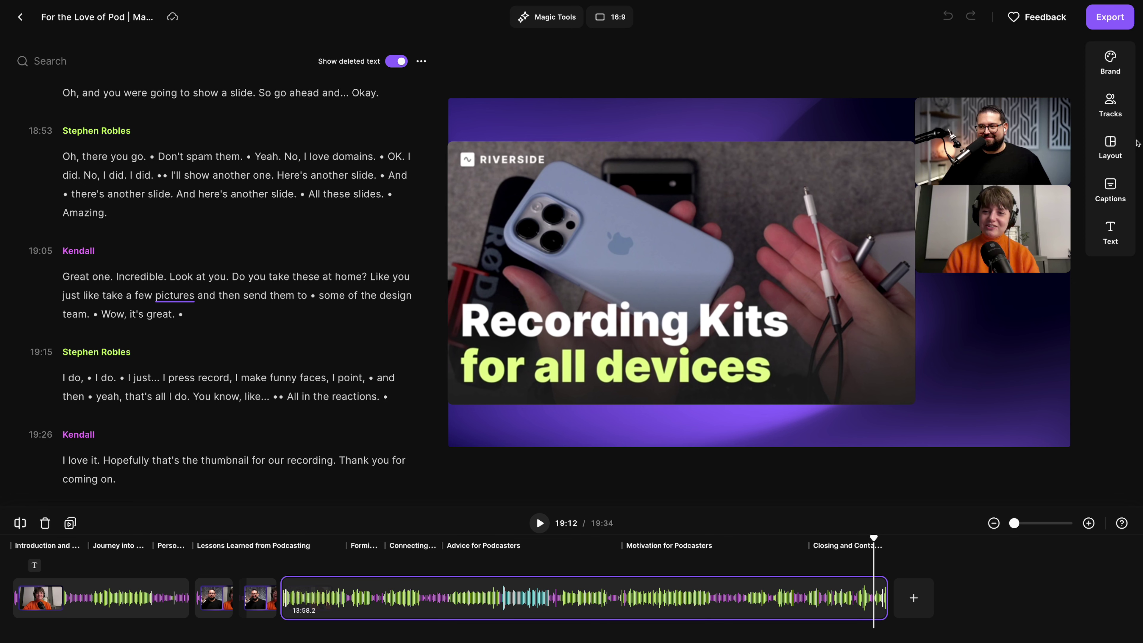
click(1111, 147)
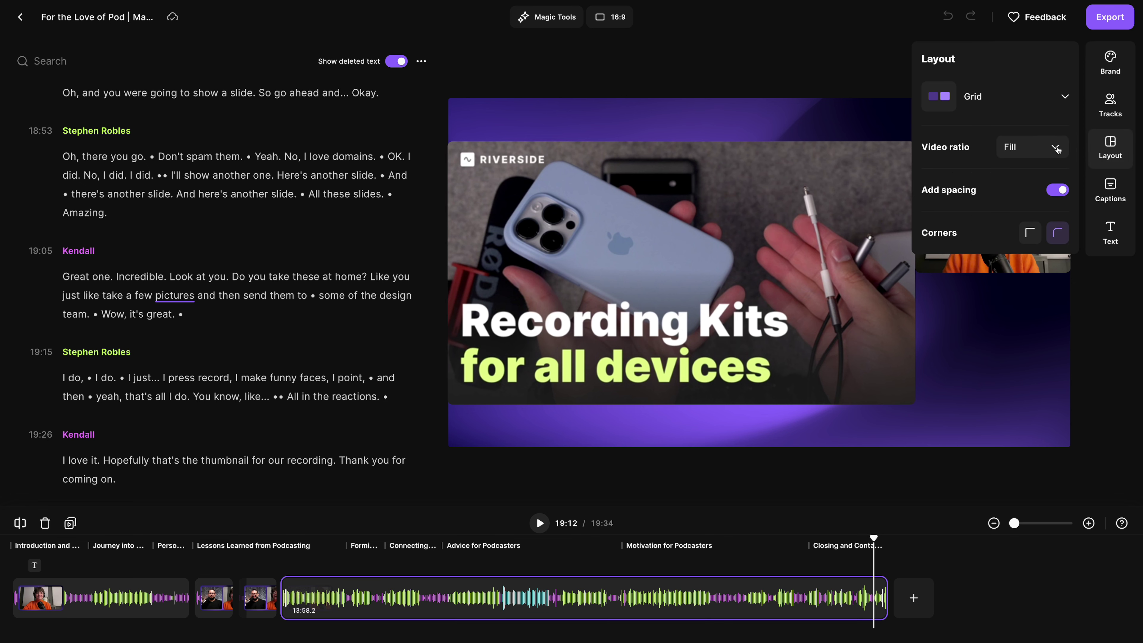
click(1043, 104)
click(942, 176)
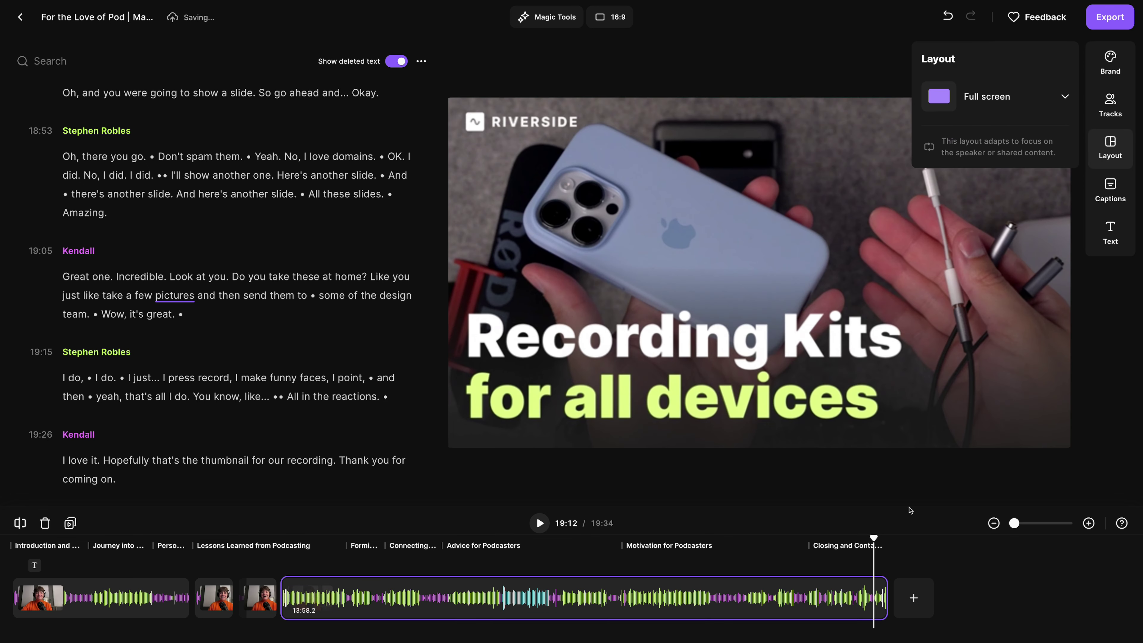
click(874, 505)
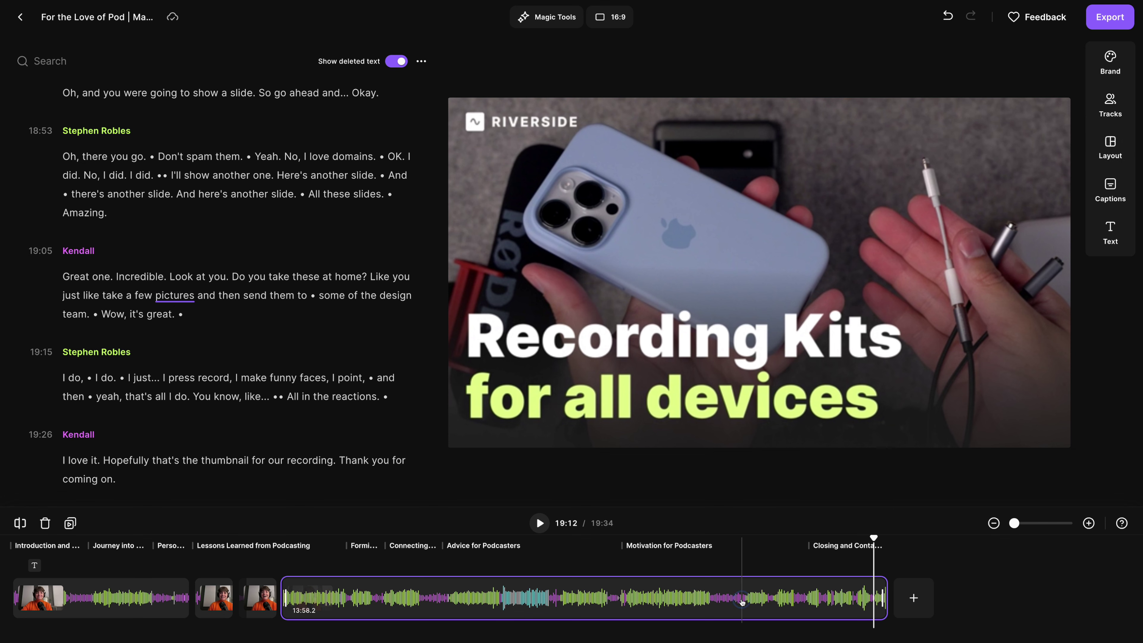
click(540, 523)
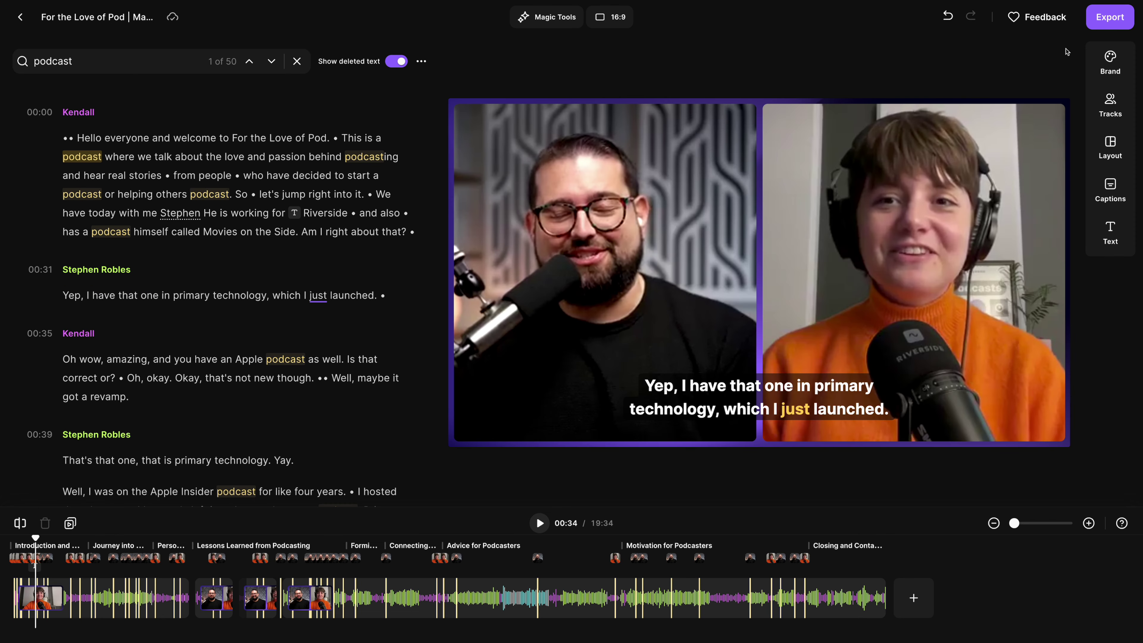
Choose the export video quality and turn on audio level normalization.
click(1103, 20)
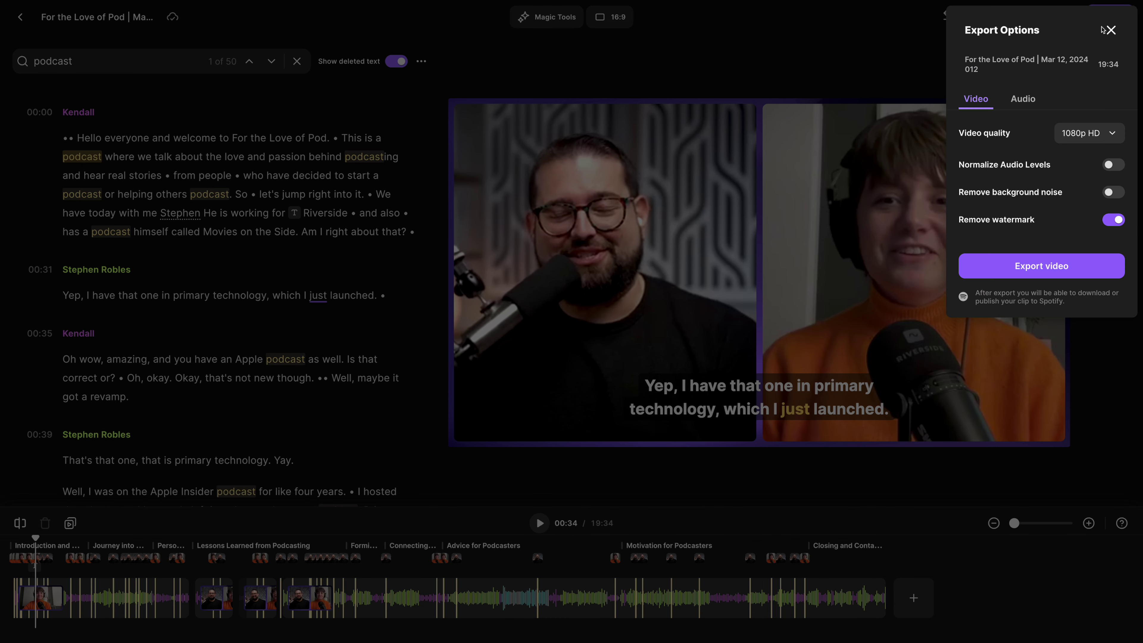
click(1120, 131)
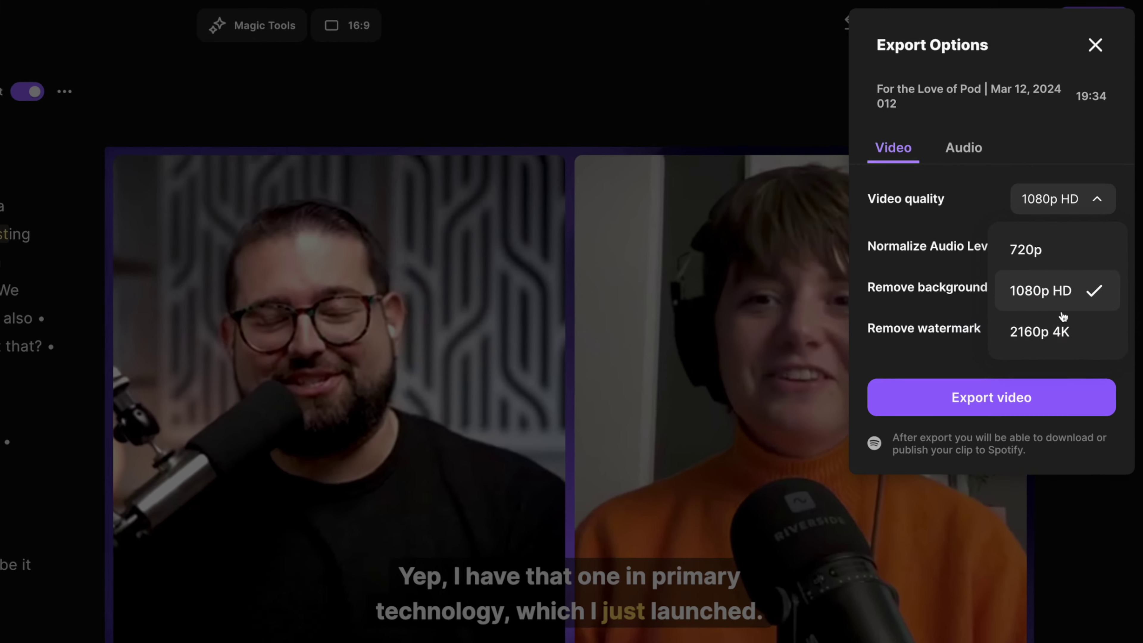
click(1087, 221)
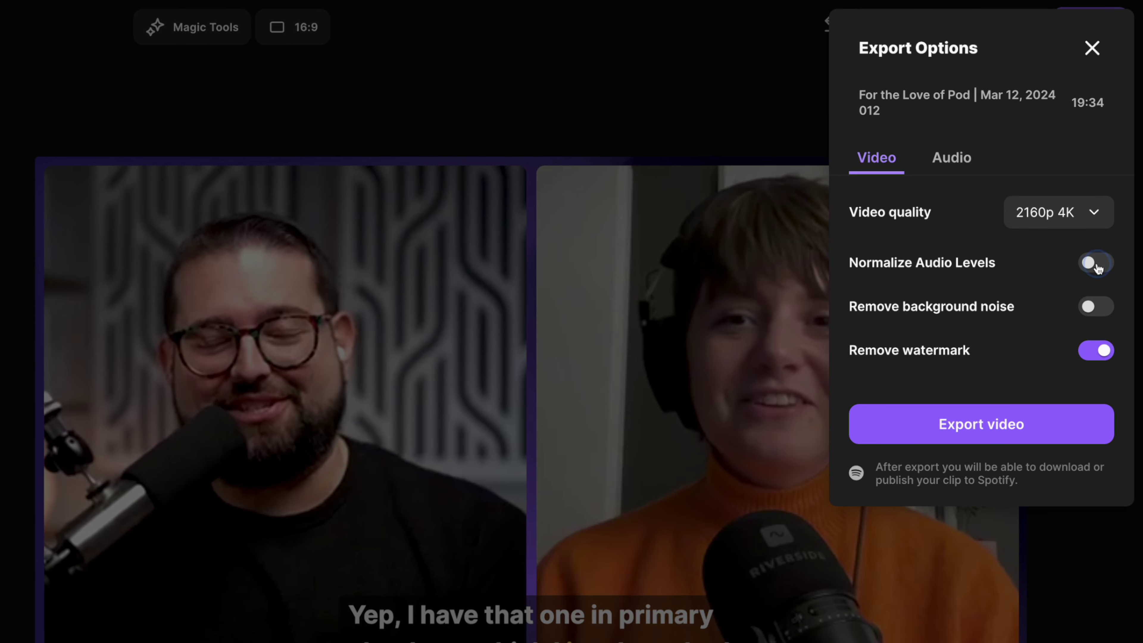
click(1096, 264)
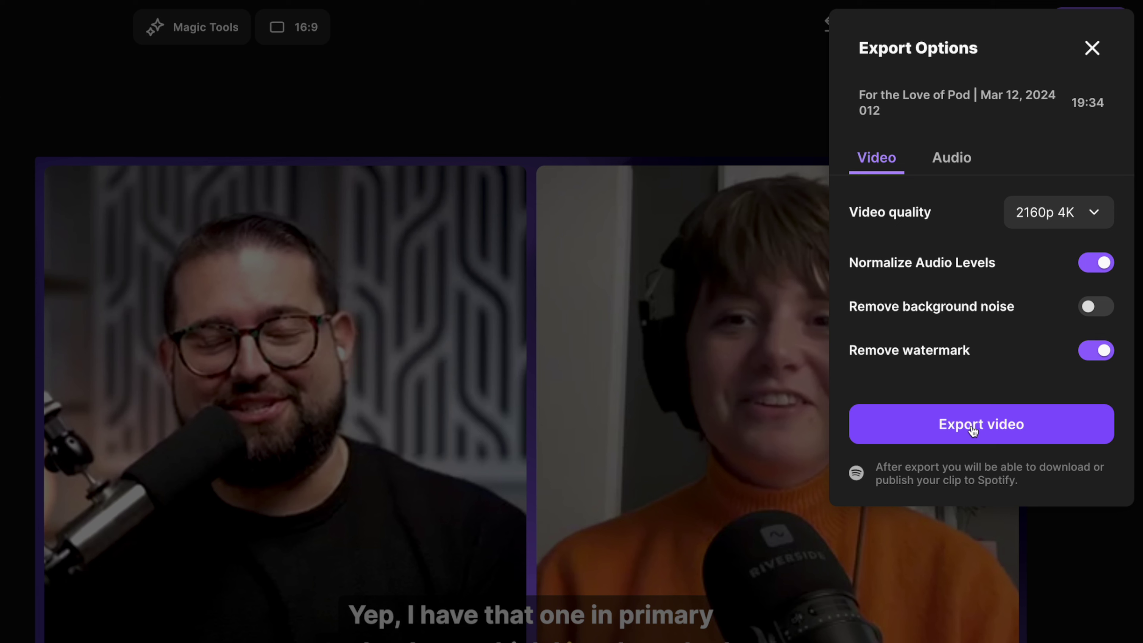
Set the audio export to MP3 with normalized levels, then start the video export.
click(963, 160)
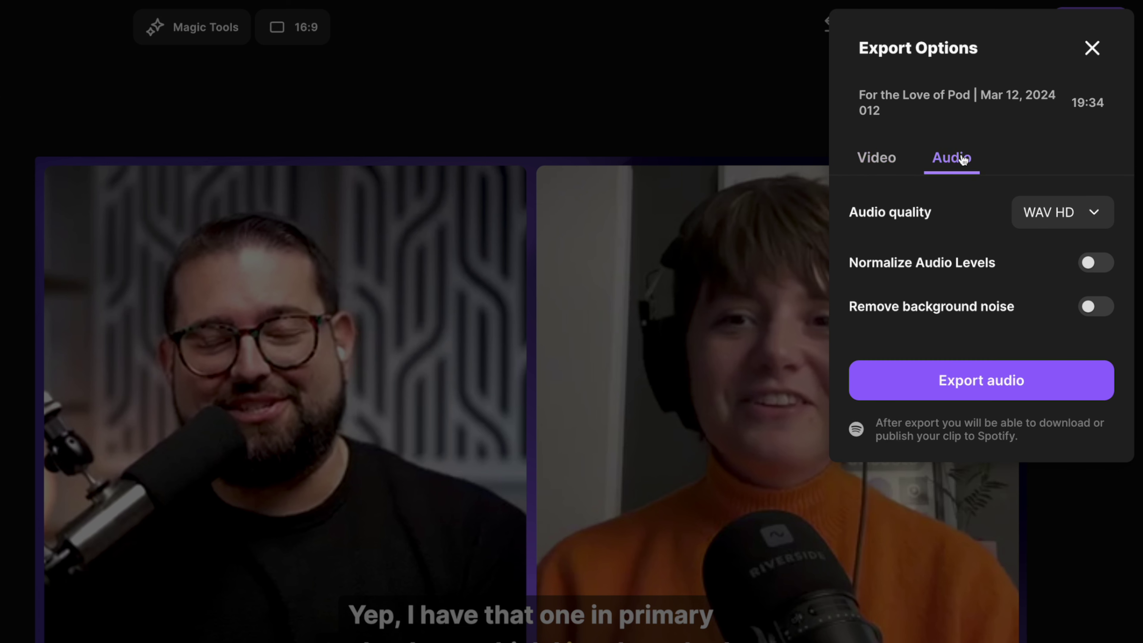
click(1057, 220)
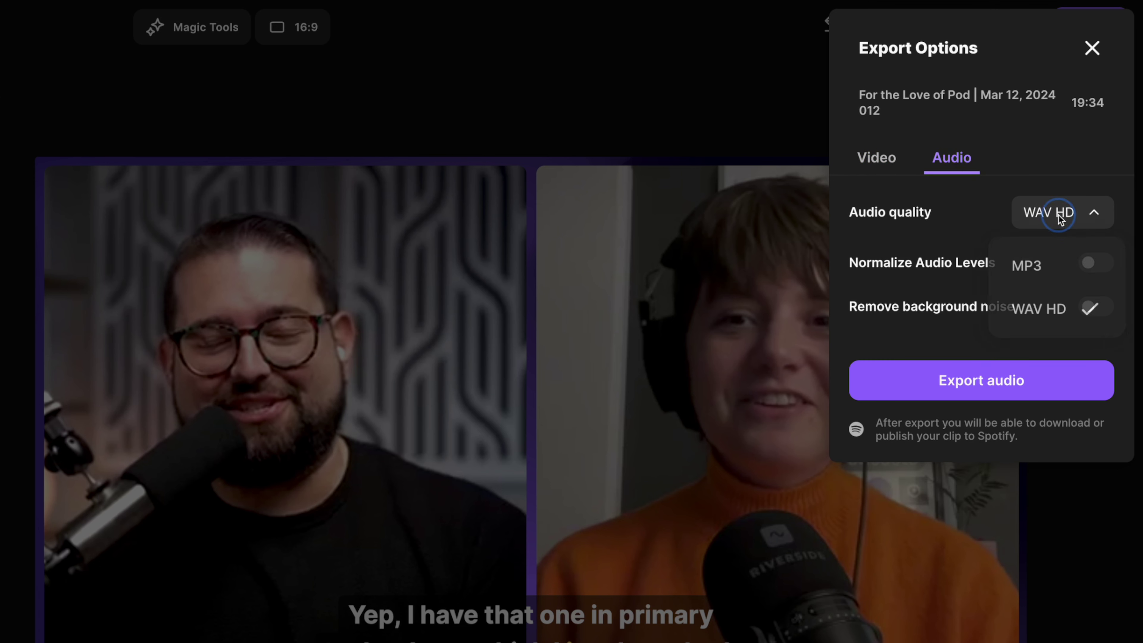
click(1032, 264)
click(1093, 264)
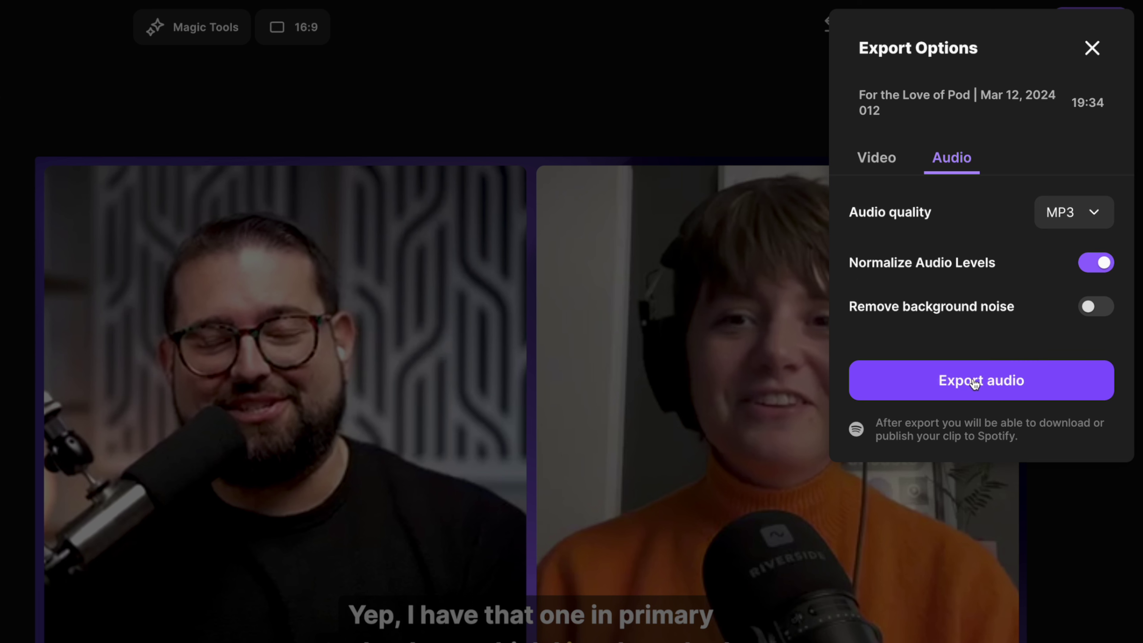
click(884, 160)
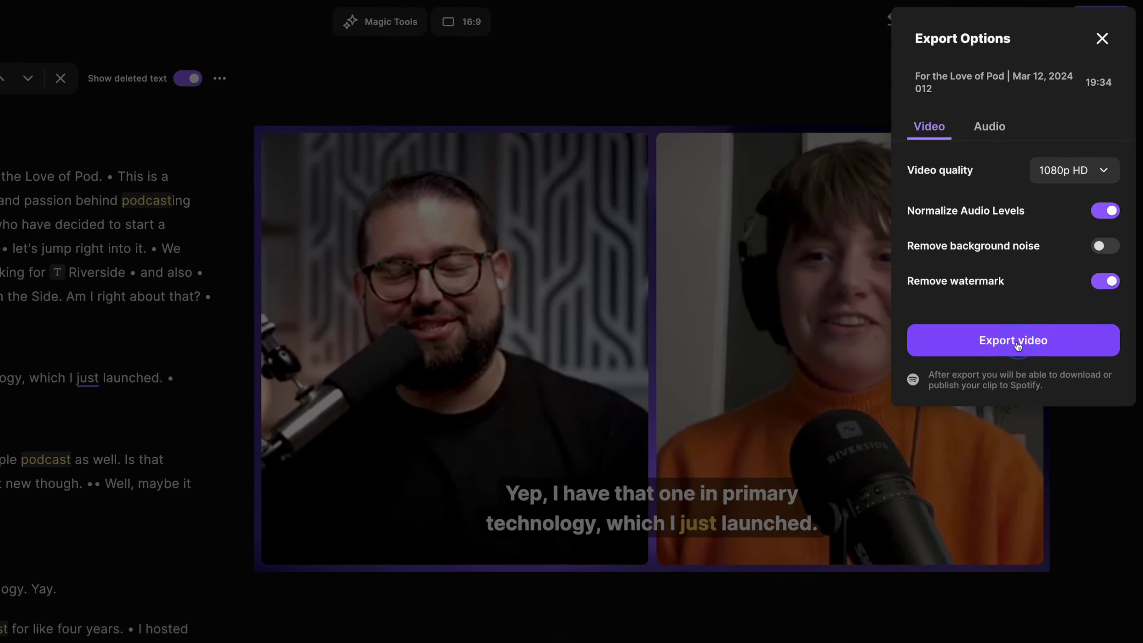
click(988, 425)
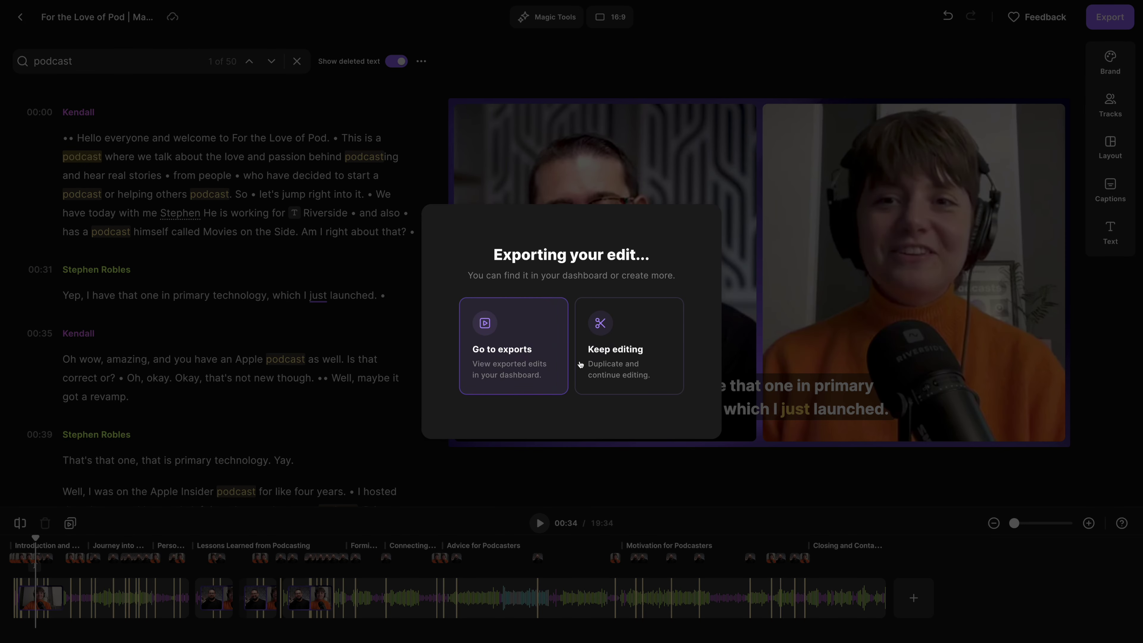
Keep editing during the export and configure an MP3 audio export with normalized levels.
click(602, 367)
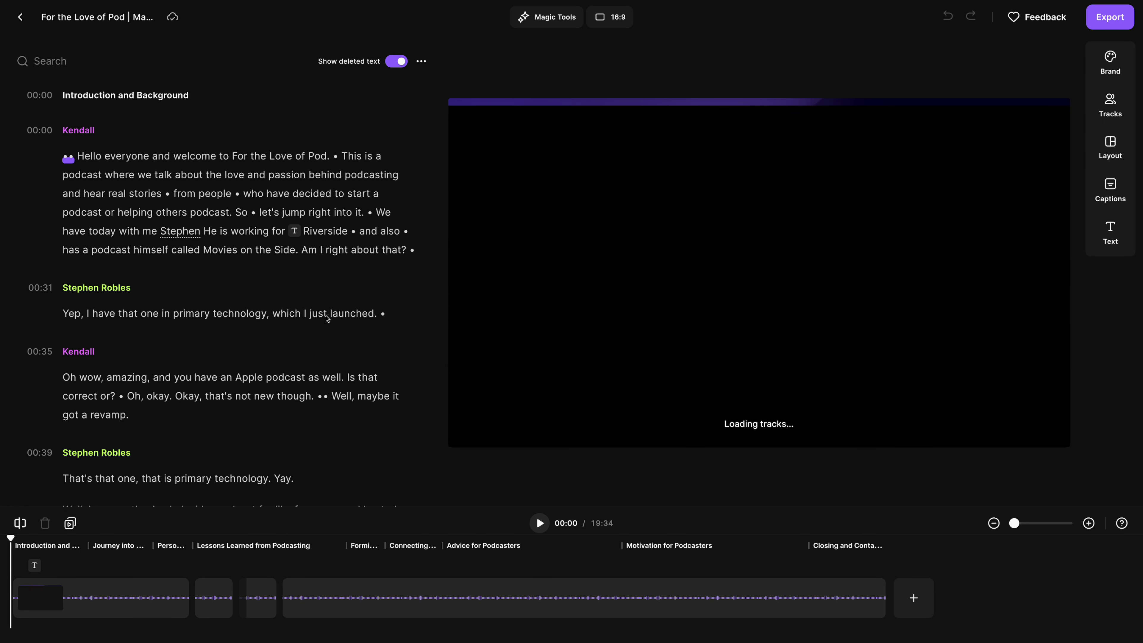
click(1110, 16)
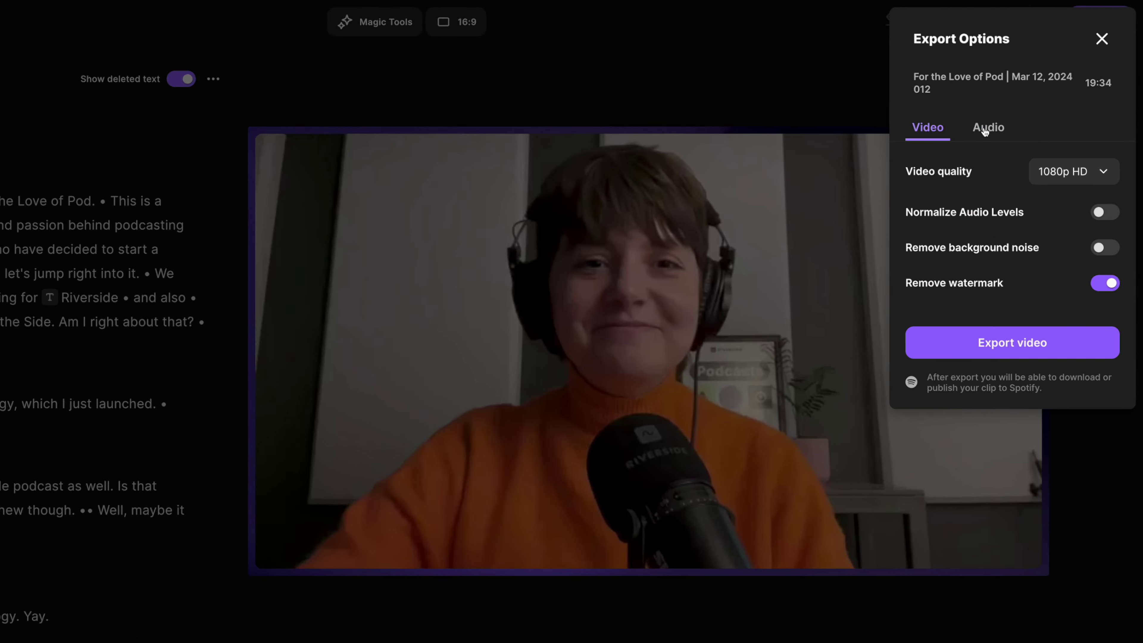
click(1021, 101)
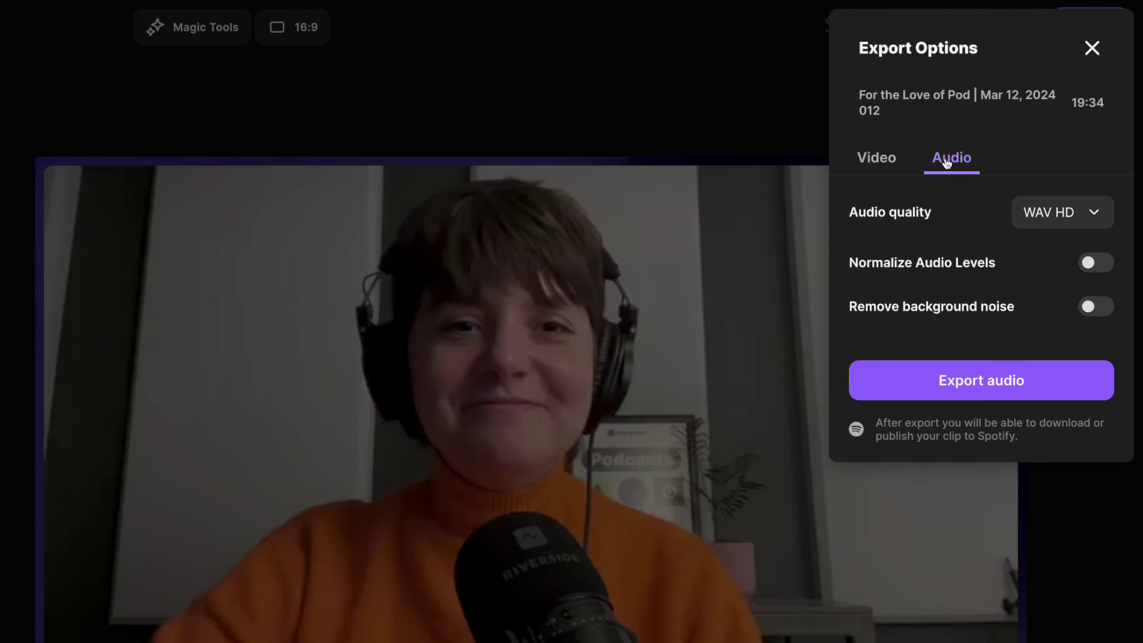
click(1051, 213)
click(1047, 260)
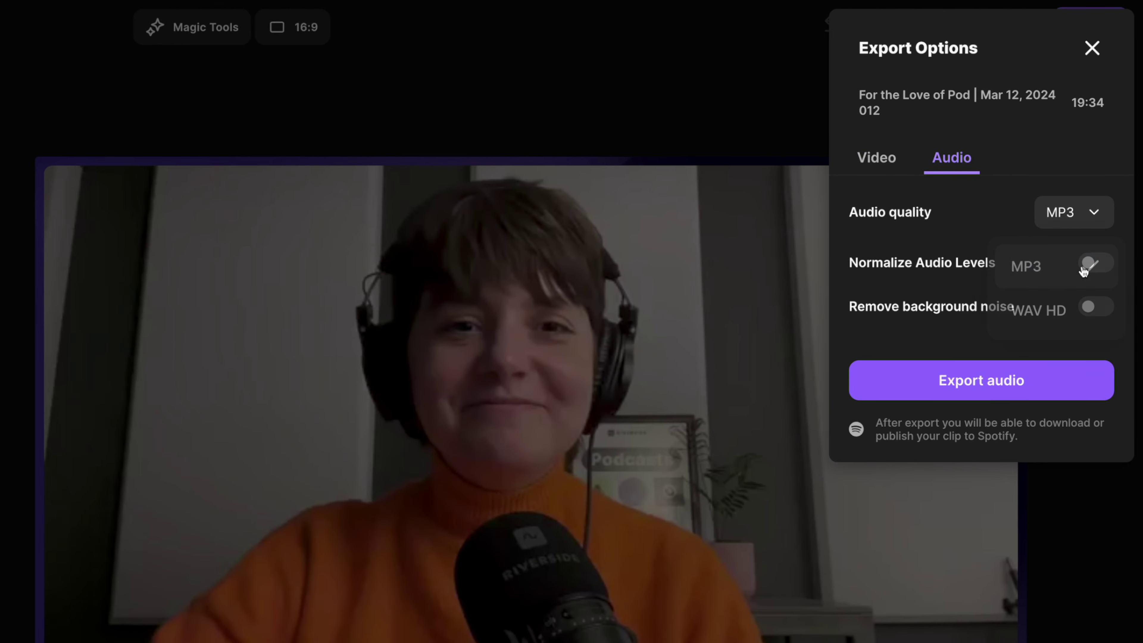
click(1095, 265)
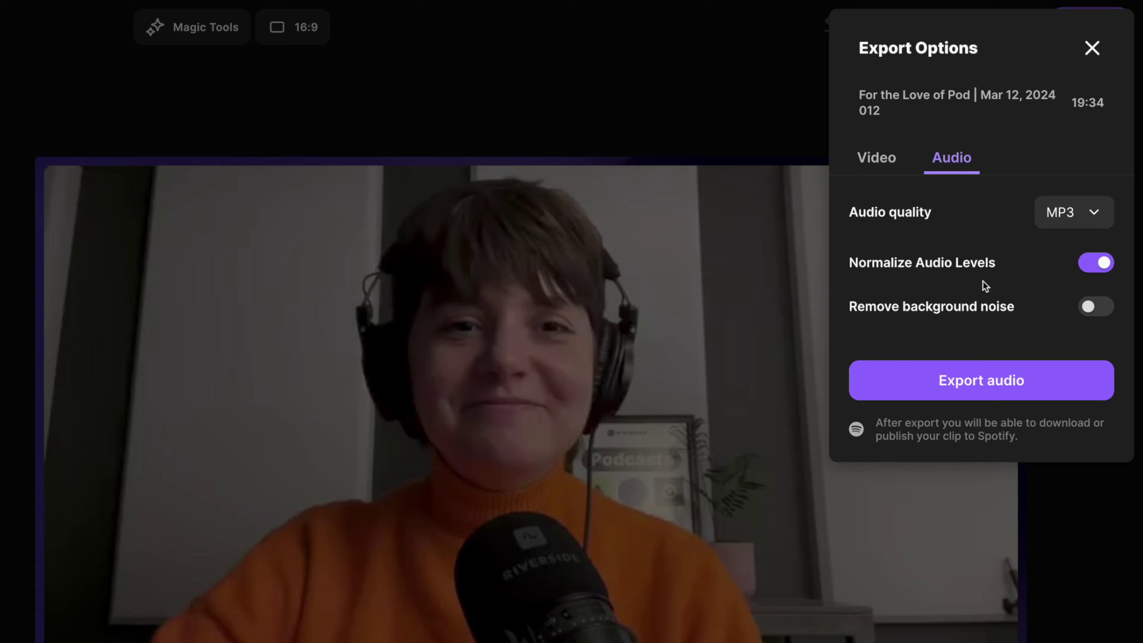